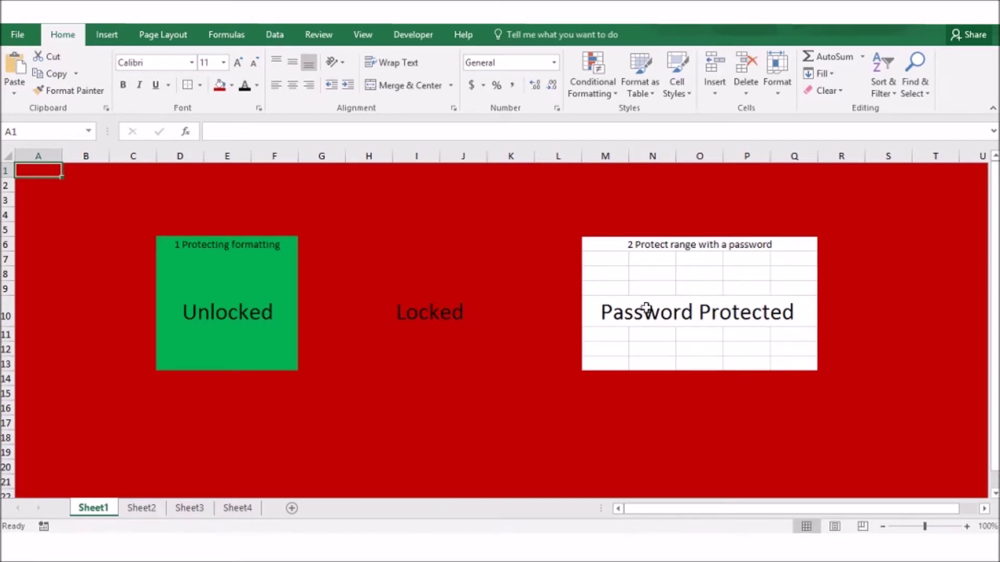
Check cell G1's Locked setting on the Protection tab of Format Cells, without changes
{"action": "left_click", "coordinate": [309, 173]}
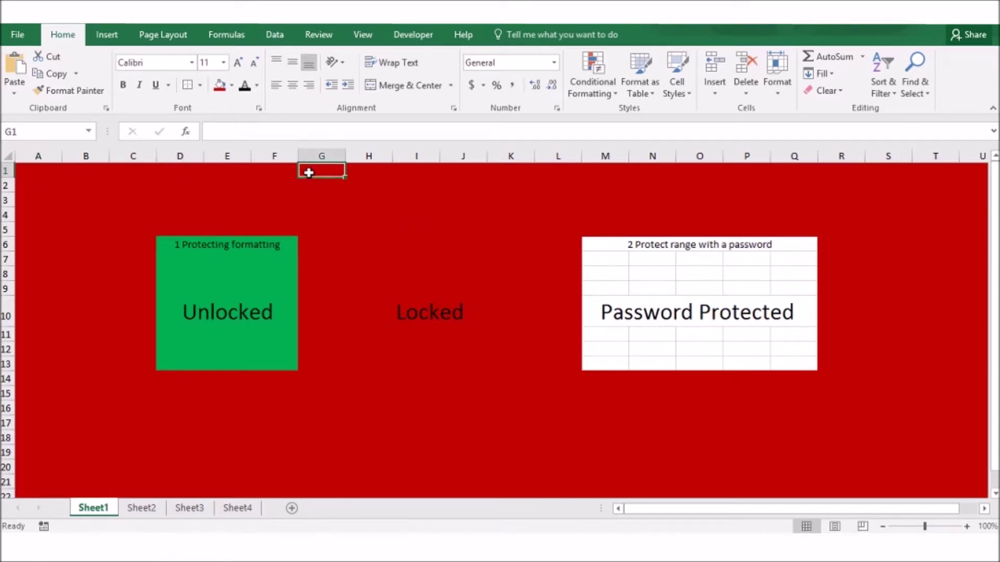
{"action": "right_click", "coordinate": [308, 172]}
{"action": "left_click", "coordinate": [355, 427]}
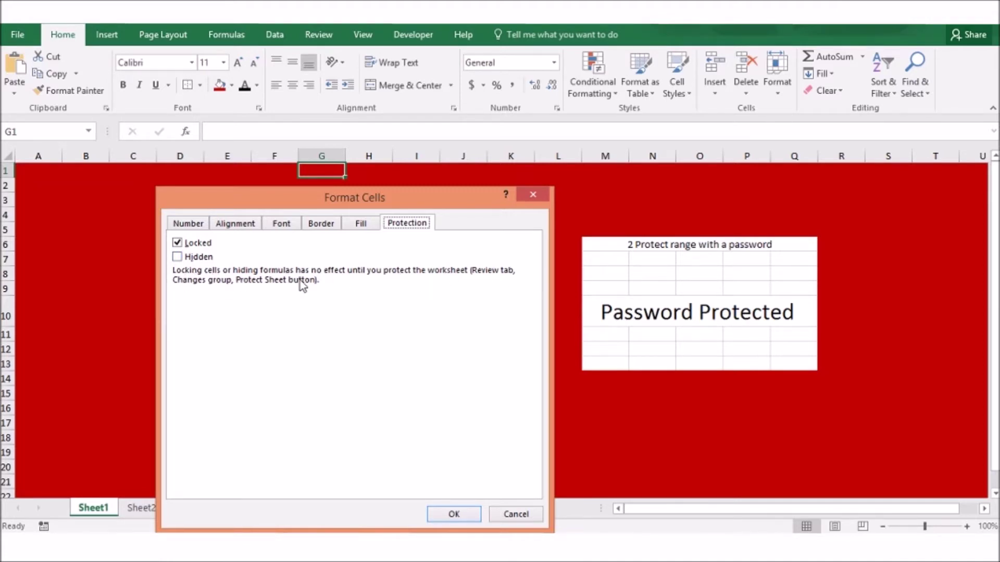
{"action": "left_click", "coordinate": [456, 514]}
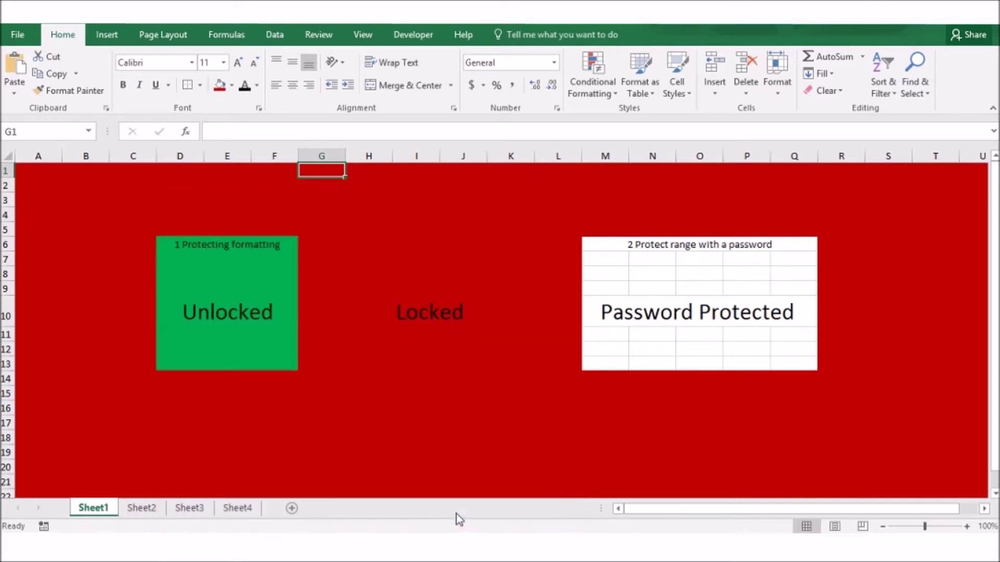
Look through Sheet2 and Sheet3, ending on Sheet4's red Locked block
{"action": "left_click", "coordinate": [142, 508]}
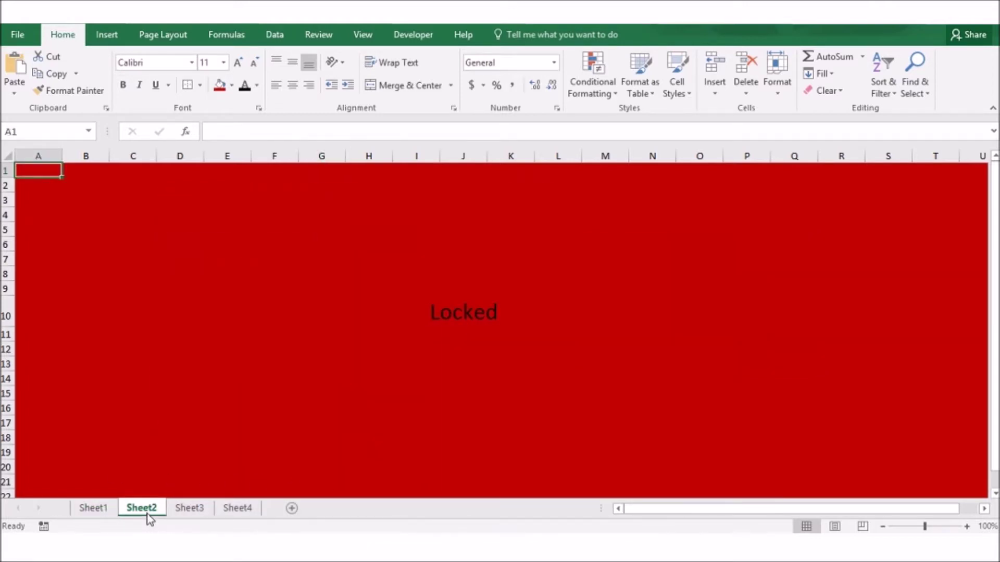
{"action": "left_click", "coordinate": [190, 510]}
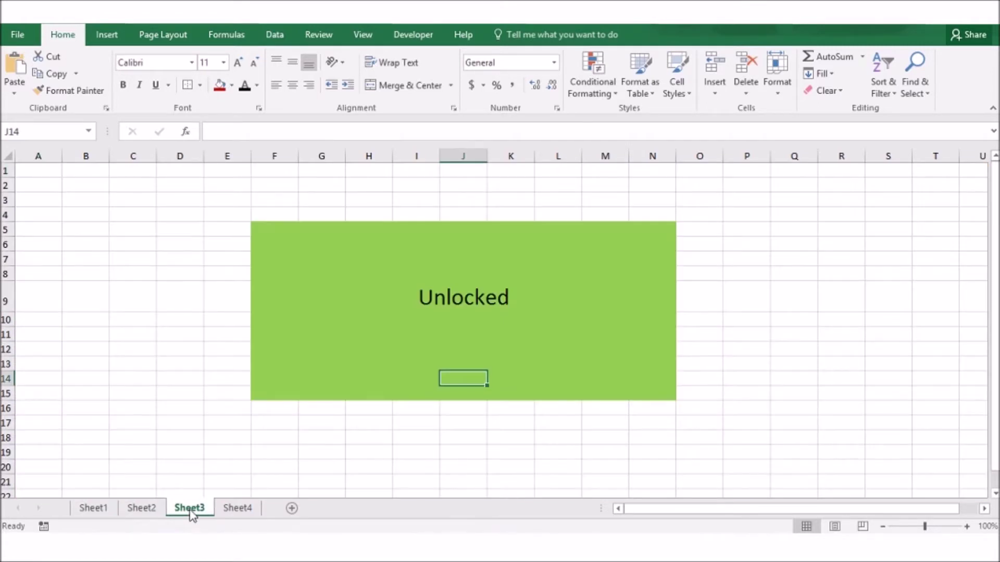
{"action": "left_click", "coordinate": [237, 509]}
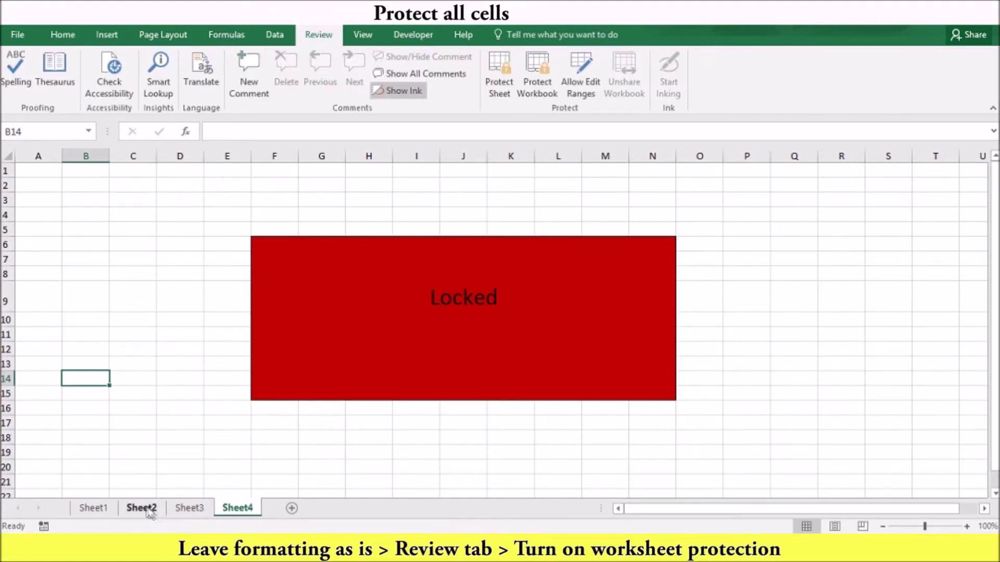
On Sheet3, clear the Locked protection setting for the green range F5:N15
{"action": "left_click", "coordinate": [147, 509]}
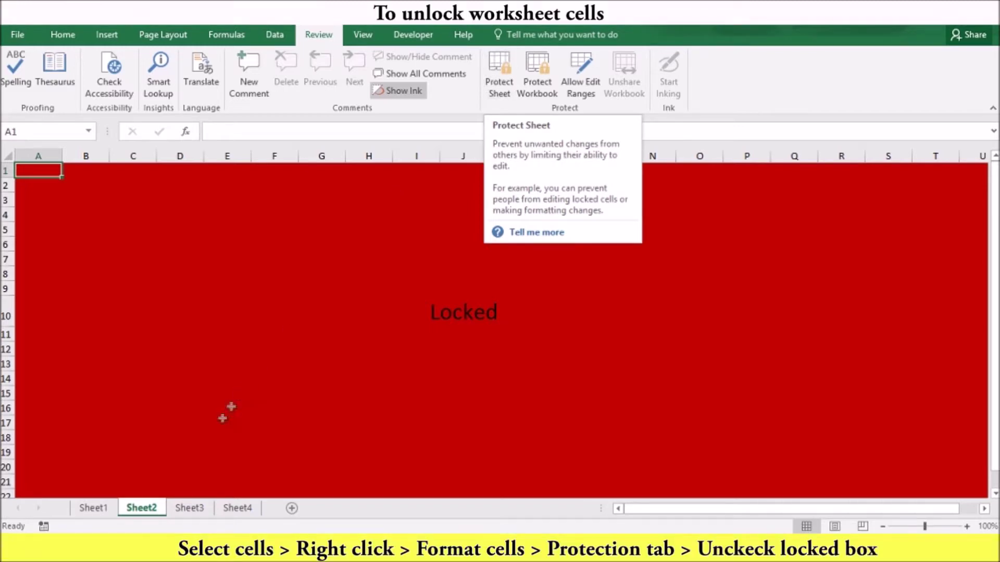
{"action": "left_click", "coordinate": [193, 508]}
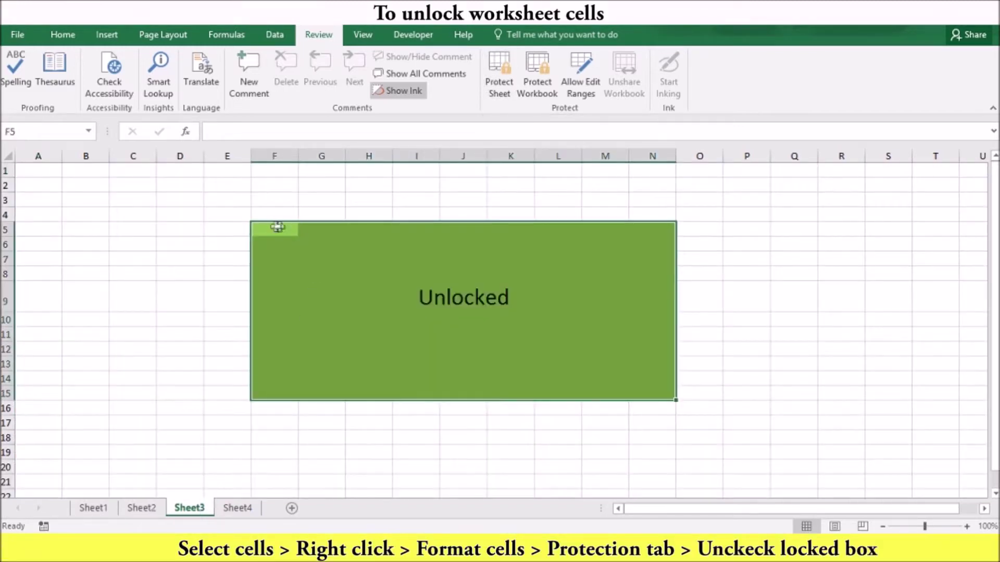
{"action": "left_click_drag", "start_coordinate": [265, 228], "coordinate": [647, 392]}
{"action": "right_click", "coordinate": [604, 302]}
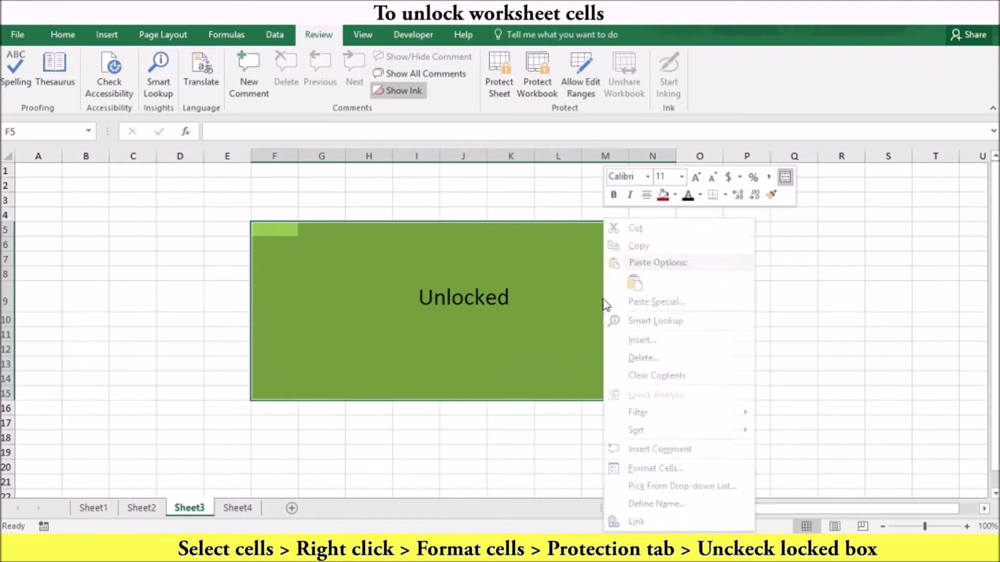
{"action": "left_click", "coordinate": [647, 469]}
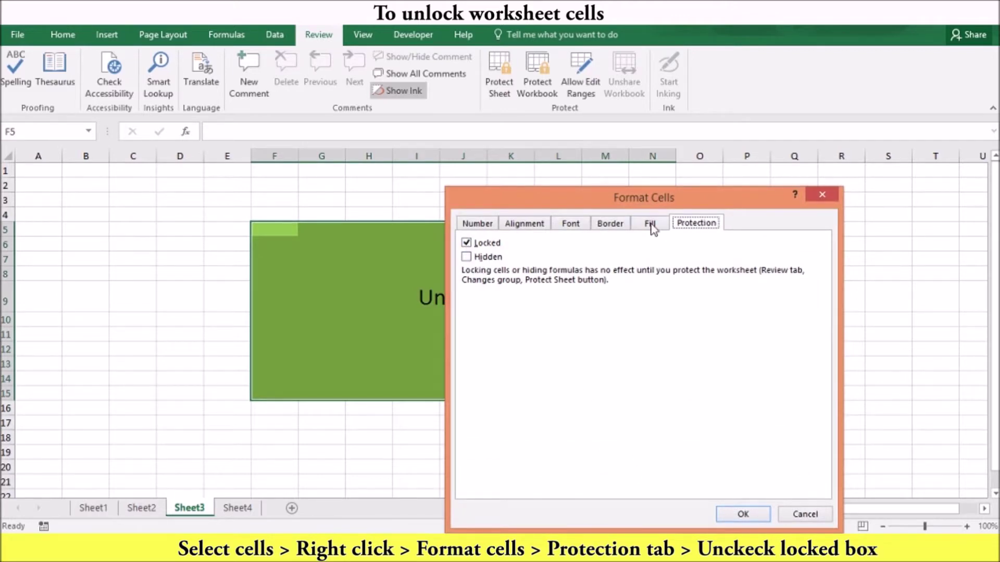
{"action": "left_click", "coordinate": [466, 243]}
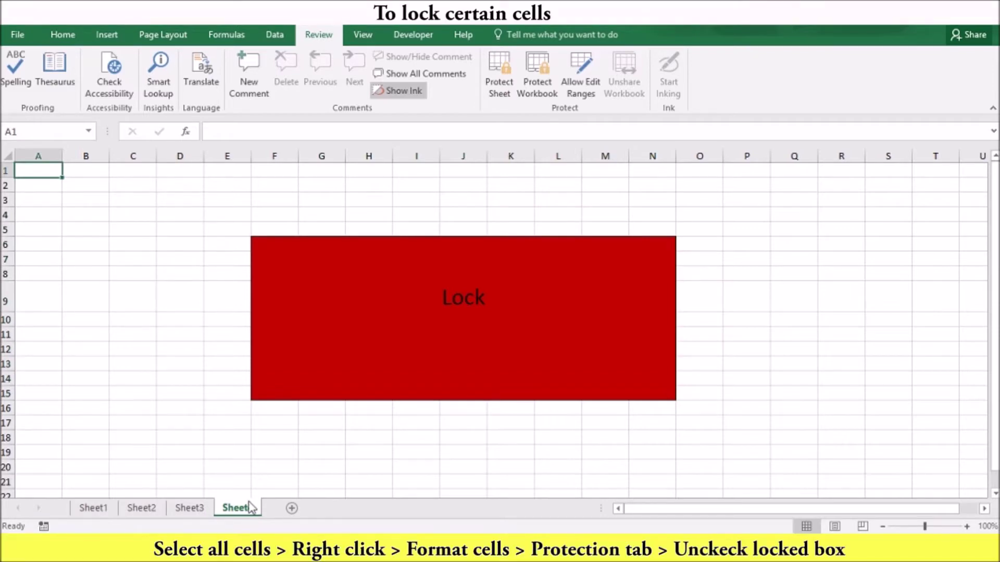
Unlock every cell on Sheet4 through Format Cells > Protection
{"action": "left_click", "coordinate": [11, 159]}
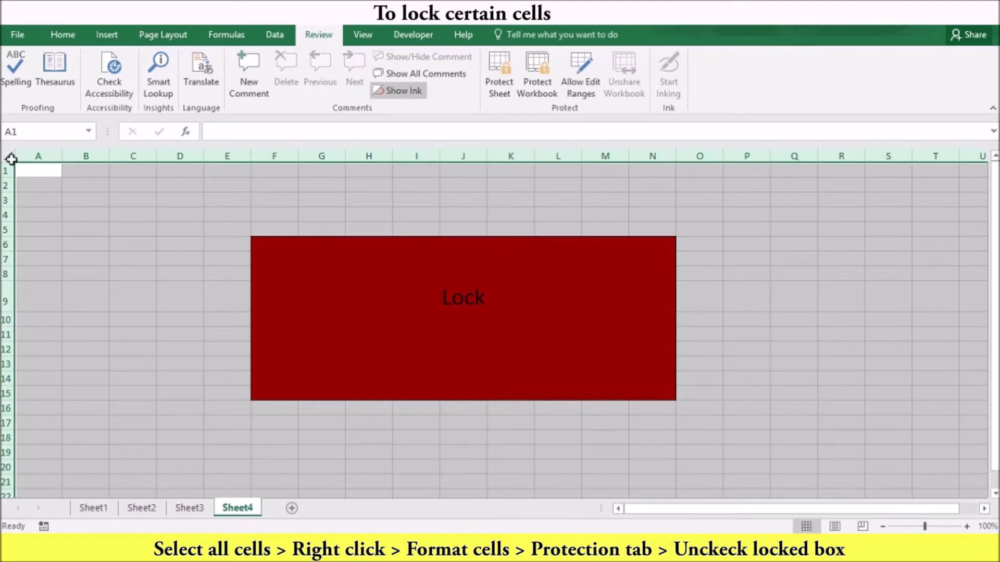
{"action": "right_click", "coordinate": [56, 204]}
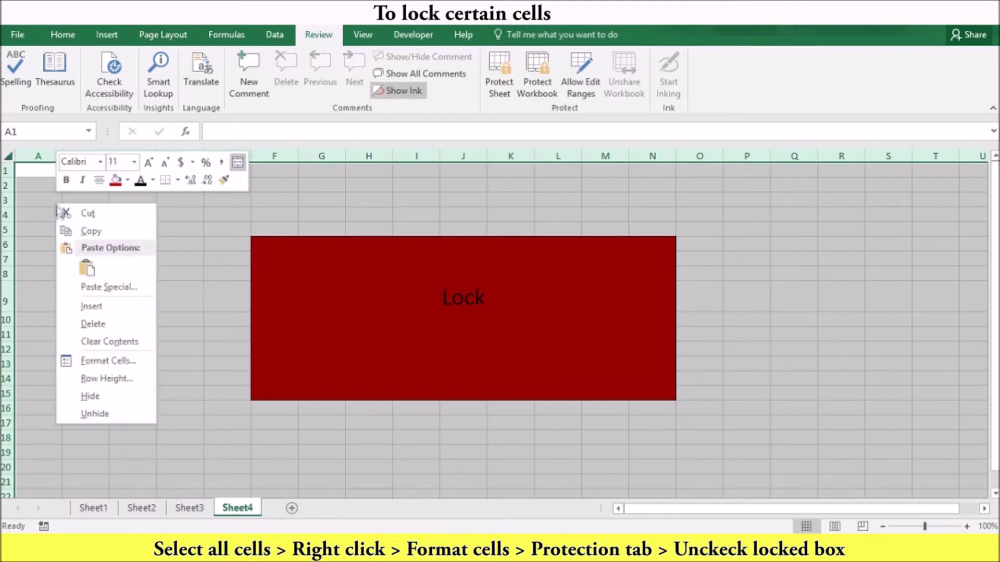
{"action": "left_click", "coordinate": [99, 362]}
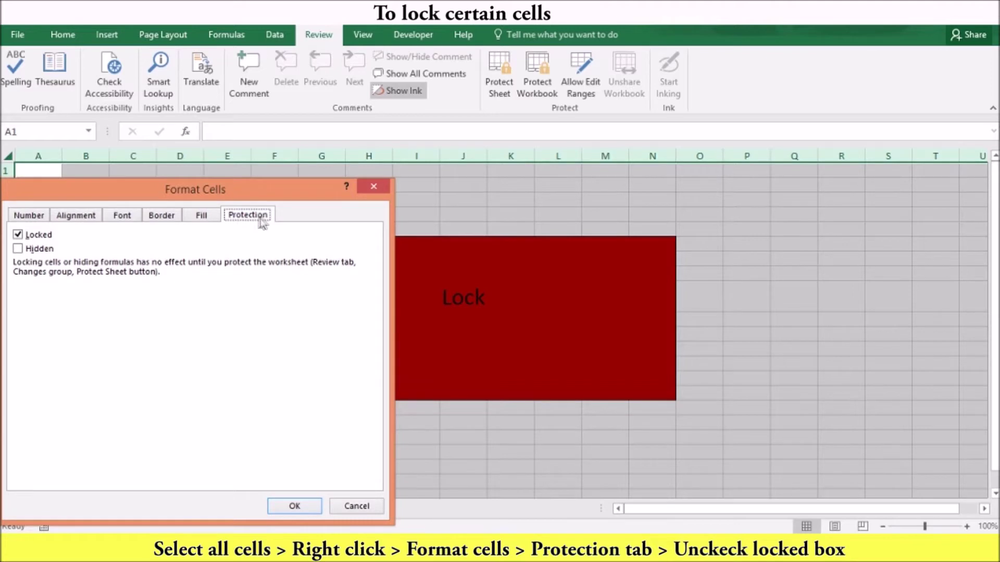
{"action": "left_click", "coordinate": [18, 235]}
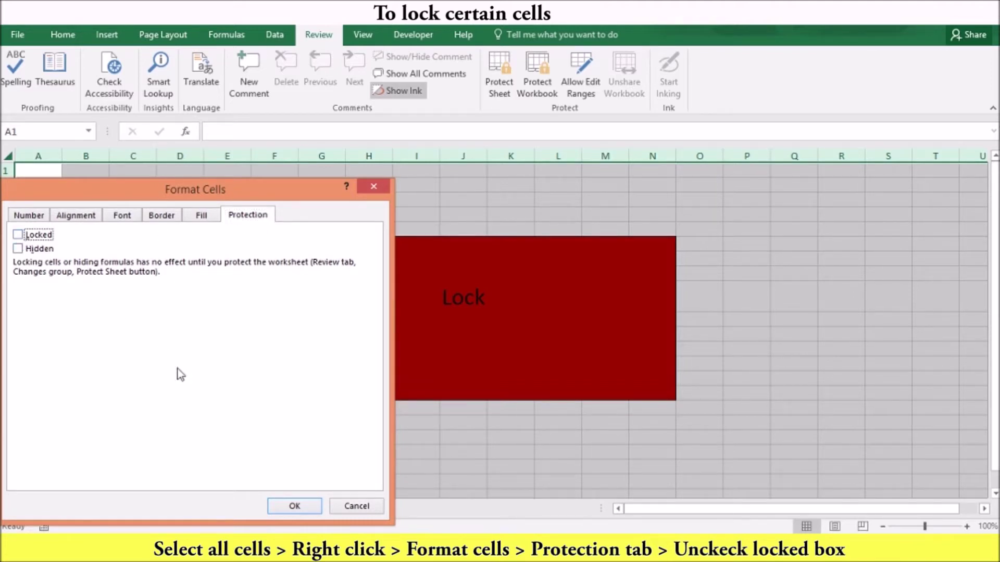
{"action": "left_click", "coordinate": [291, 506]}
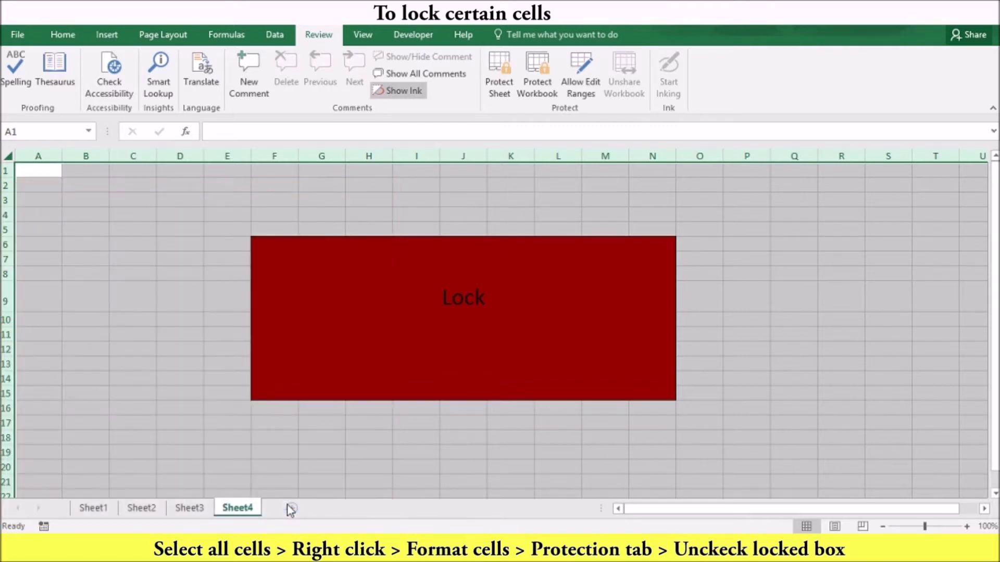
Set the red block F6:N15 to Locked and Hidden, then go to Sheet5
{"action": "left_click_drag", "start_coordinate": [259, 241], "coordinate": [505, 385]}
{"action": "right_click", "coordinate": [472, 321]}
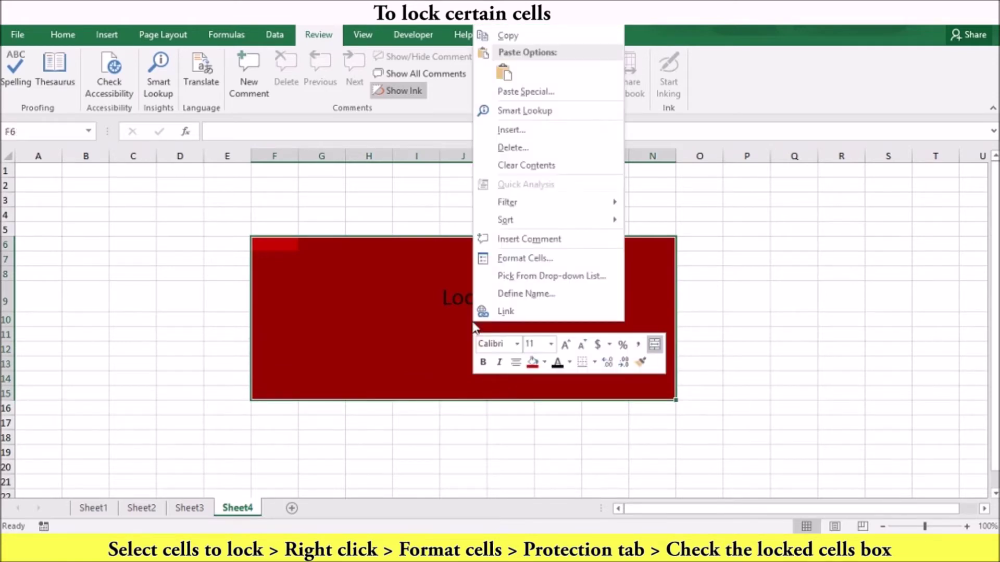
{"action": "left_click", "coordinate": [526, 258]}
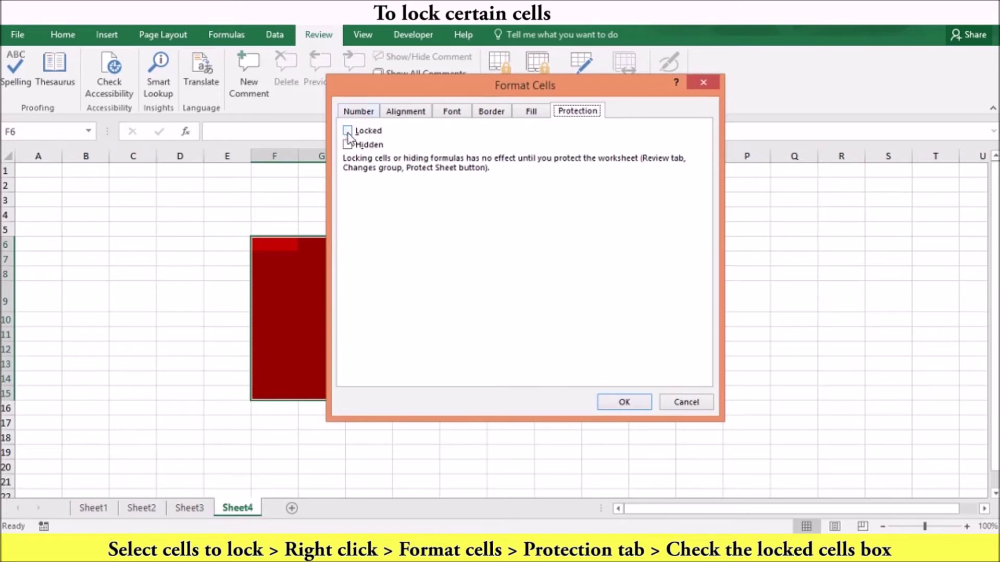
{"action": "left_click", "coordinate": [348, 133]}
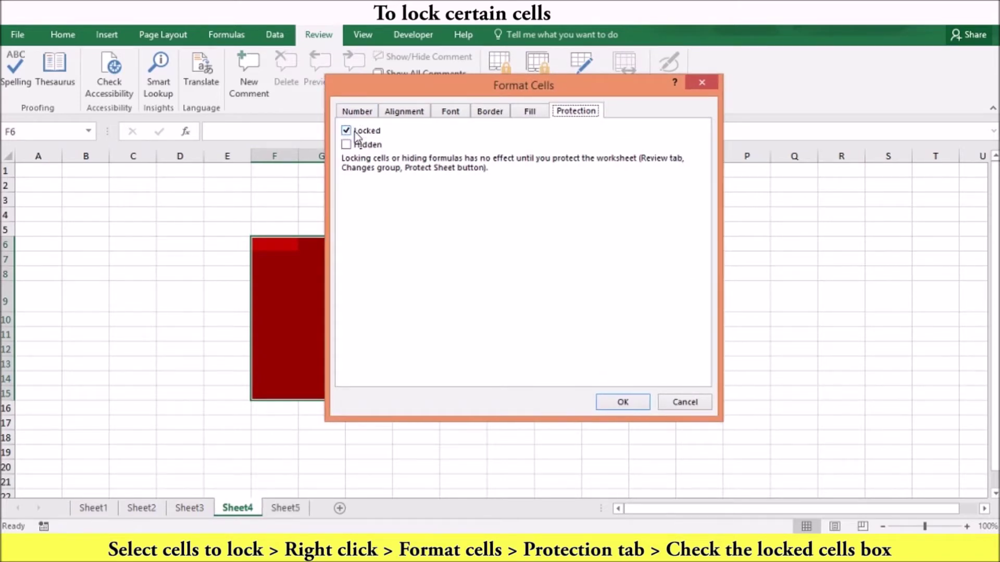
{"action": "left_click", "coordinate": [348, 146]}
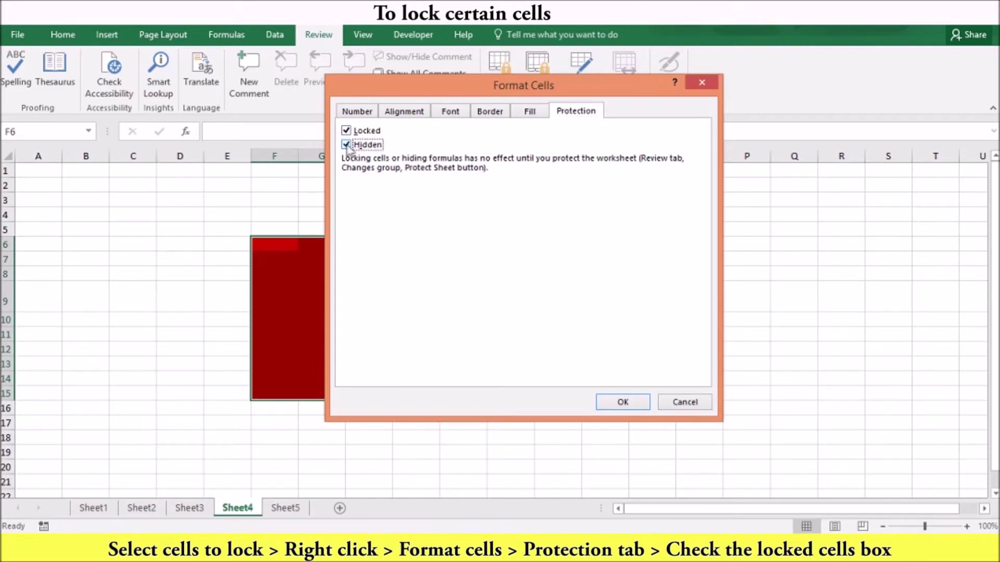
{"action": "left_click", "coordinate": [623, 402]}
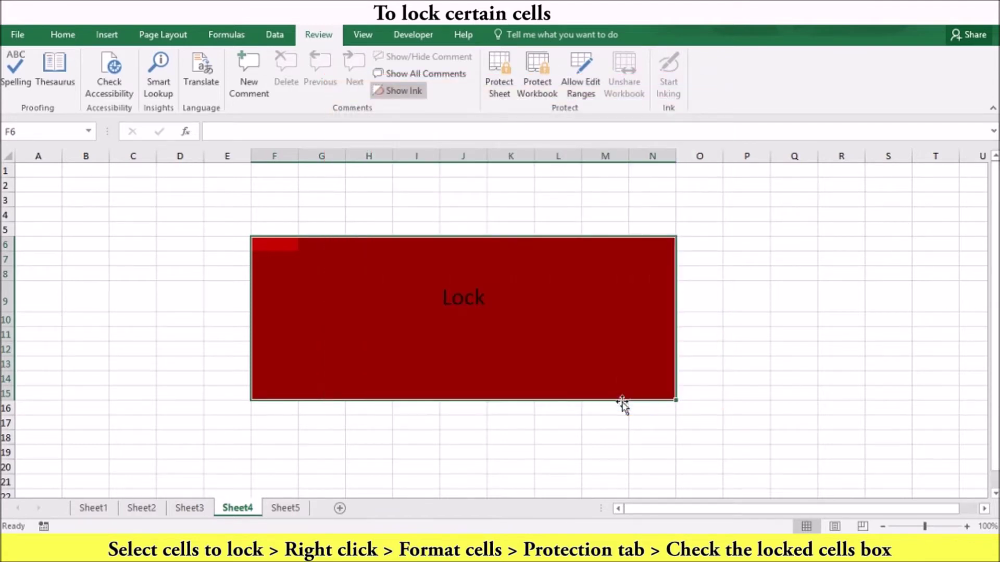
{"action": "left_click", "coordinate": [284, 508]}
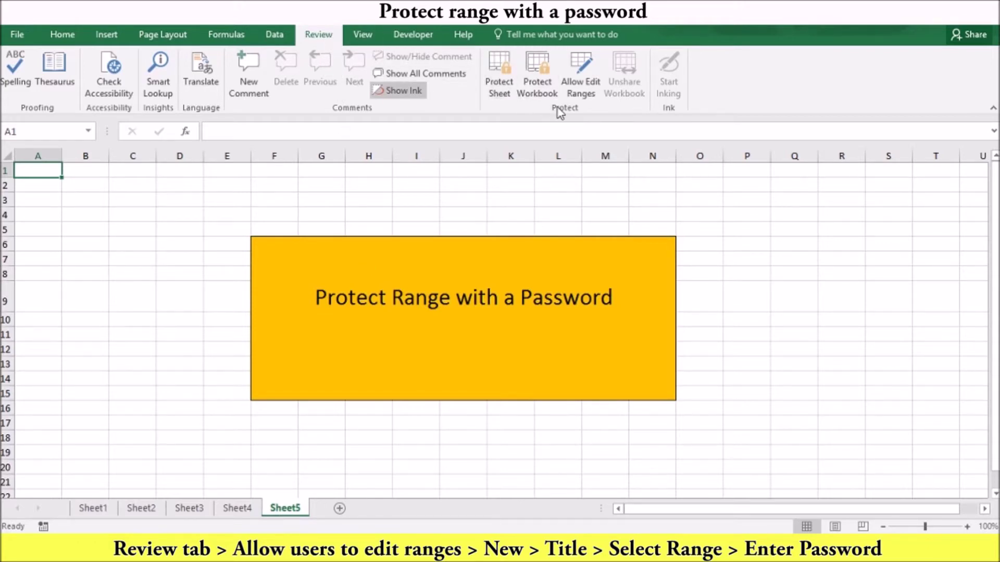
Add editable range Range1 referring to F6:N15, protected by a confirmed range password
{"action": "left_click", "coordinate": [584, 75]}
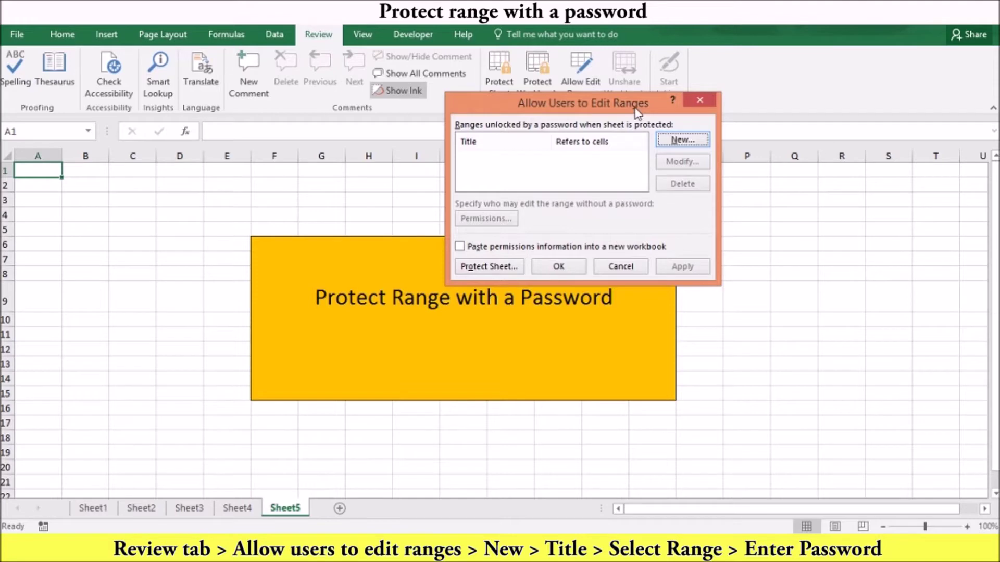
{"action": "left_click", "coordinate": [675, 143]}
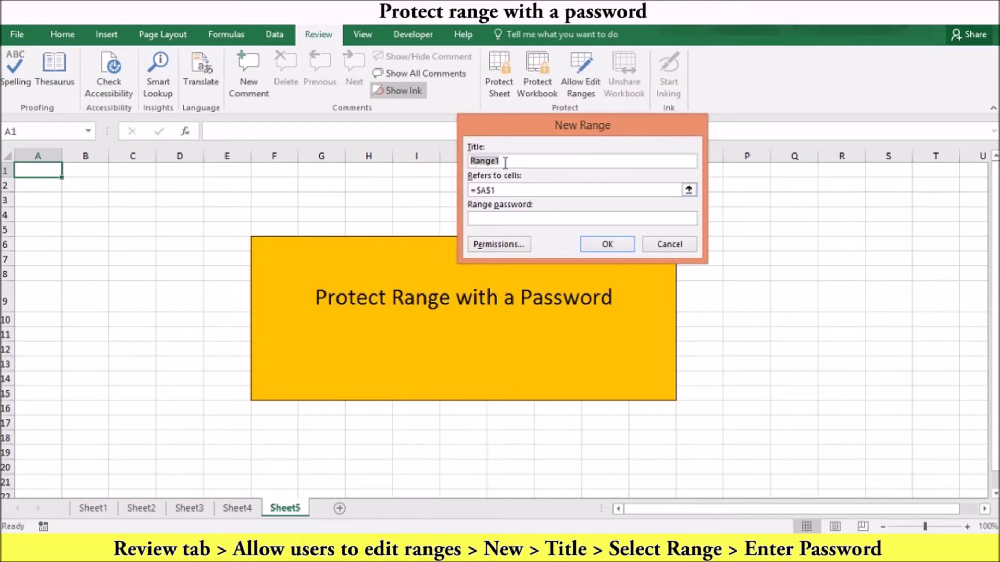
{"action": "left_click", "coordinate": [503, 190]}
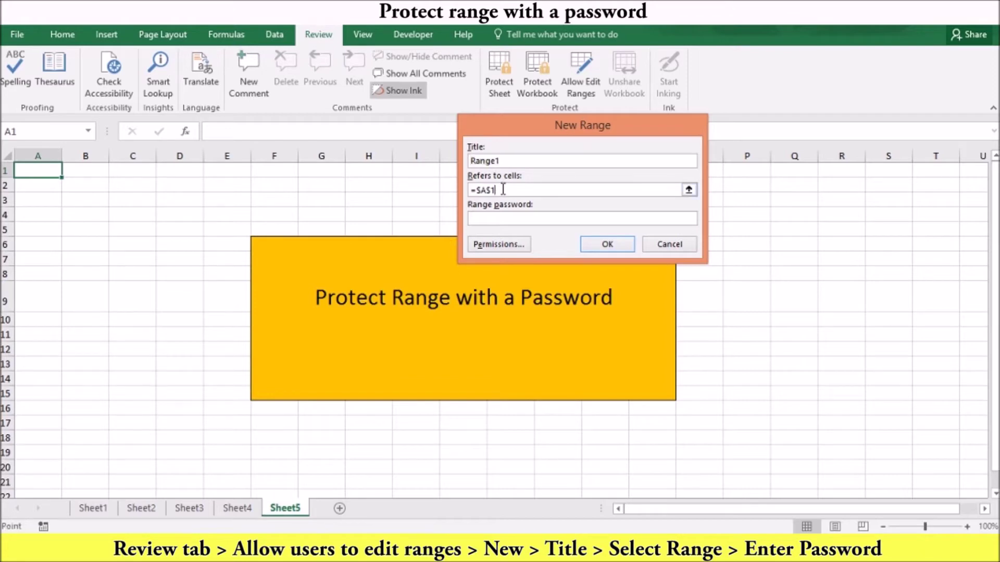
{"action": "key", "text": "BackSpace"}
{"action": "key", "text": "BackSpace"}
{"action": "key", "text": "BackSpace"}
{"action": "key", "text": "BackSpace"}
{"action": "key", "text": "BackSpace"}
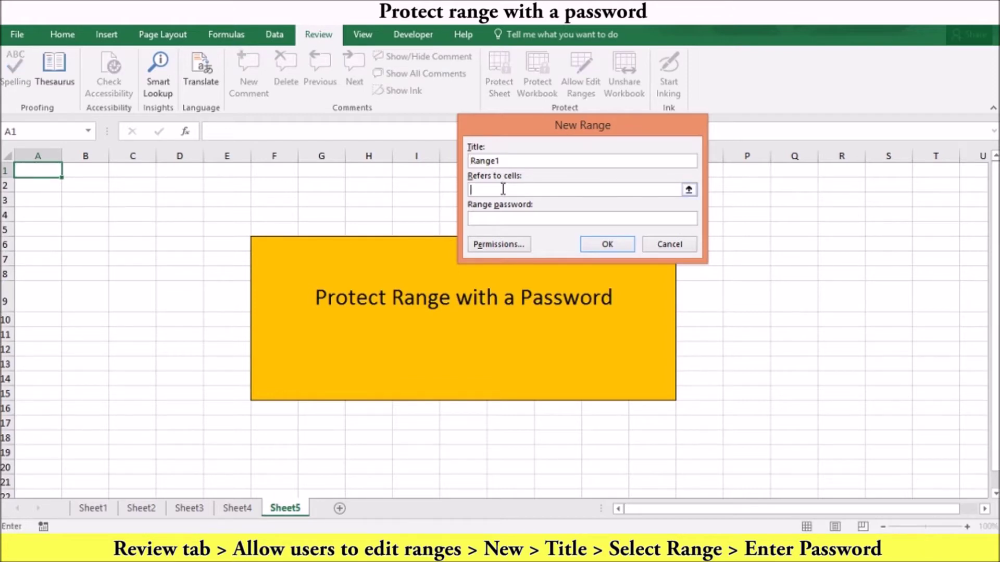
{"action": "left_click_drag", "start_coordinate": [253, 240], "coordinate": [571, 394]}
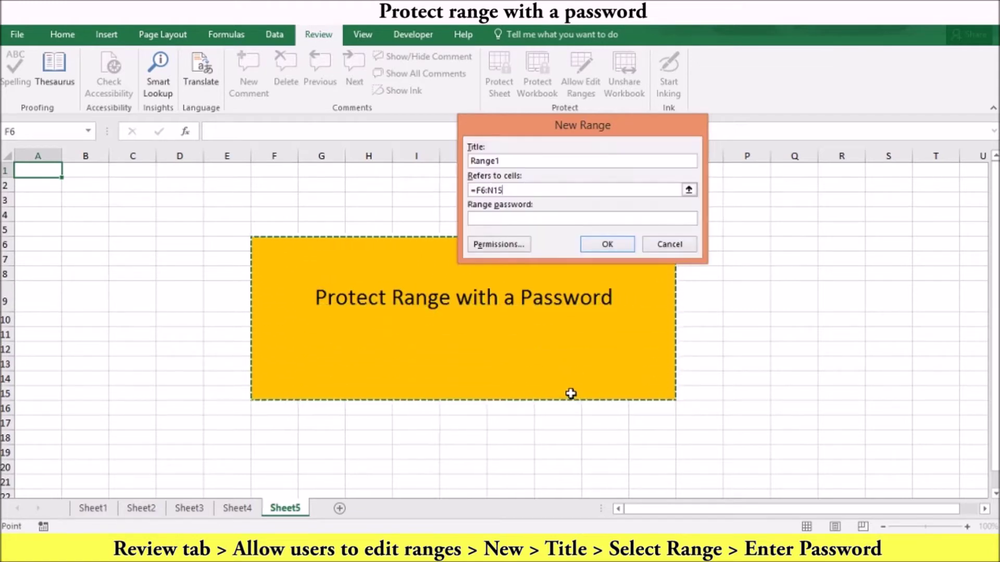
{"action": "left_click", "coordinate": [514, 217]}
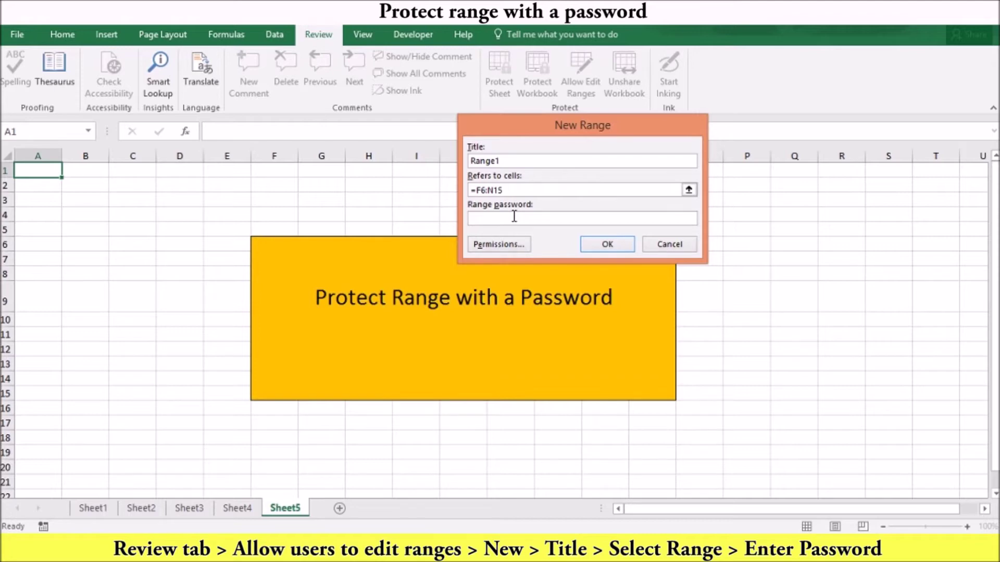
{"action": "left_click", "coordinate": [594, 244]}
{"action": "left_click", "coordinate": [593, 243]}
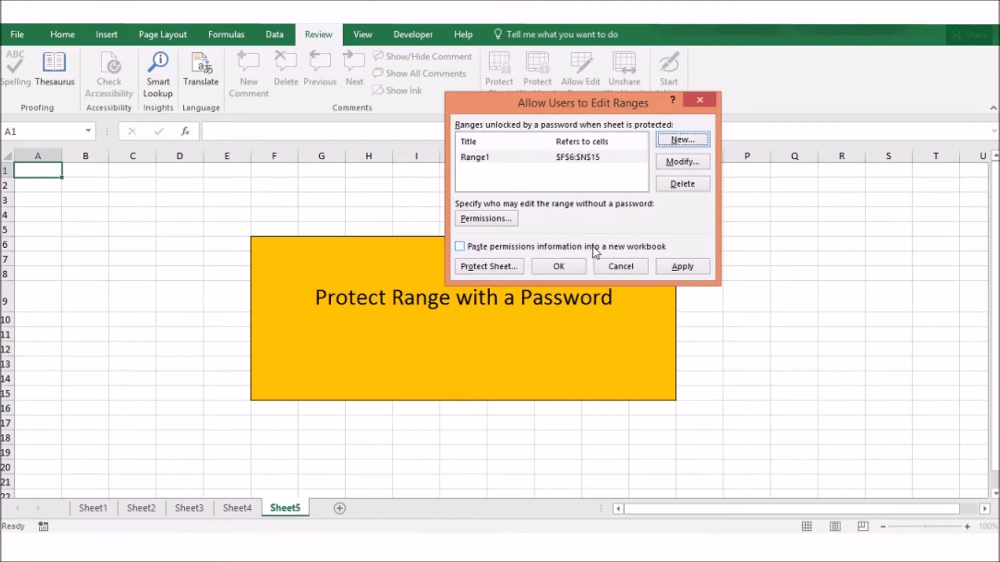
Accept Range1's user permissions and close the Allow Users to Edit Ranges dialog with OK
{"action": "key", "text": "Tab"}
{"action": "key", "text": "Tab"}
{"action": "key", "text": "Tab"}
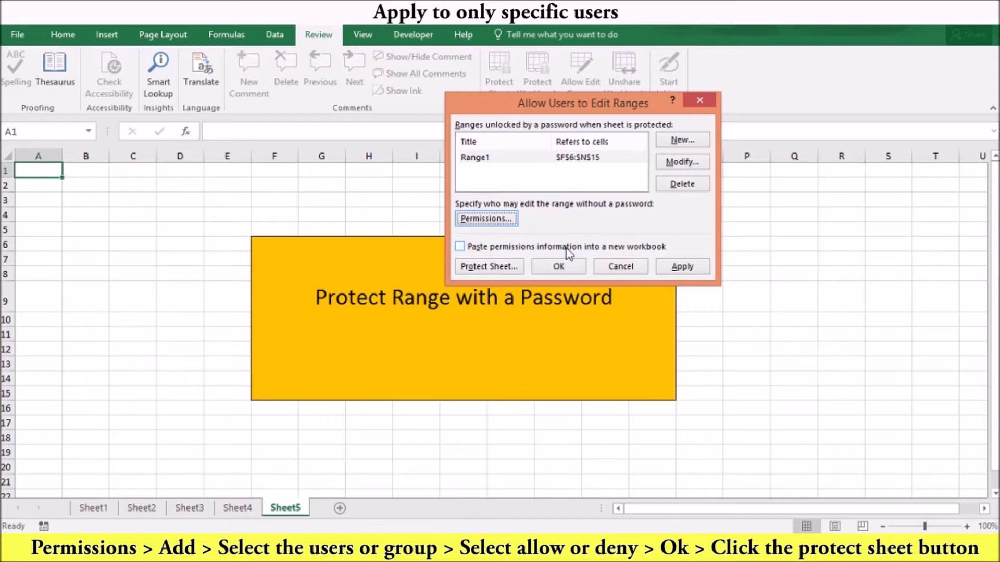
{"action": "left_click", "coordinate": [503, 220]}
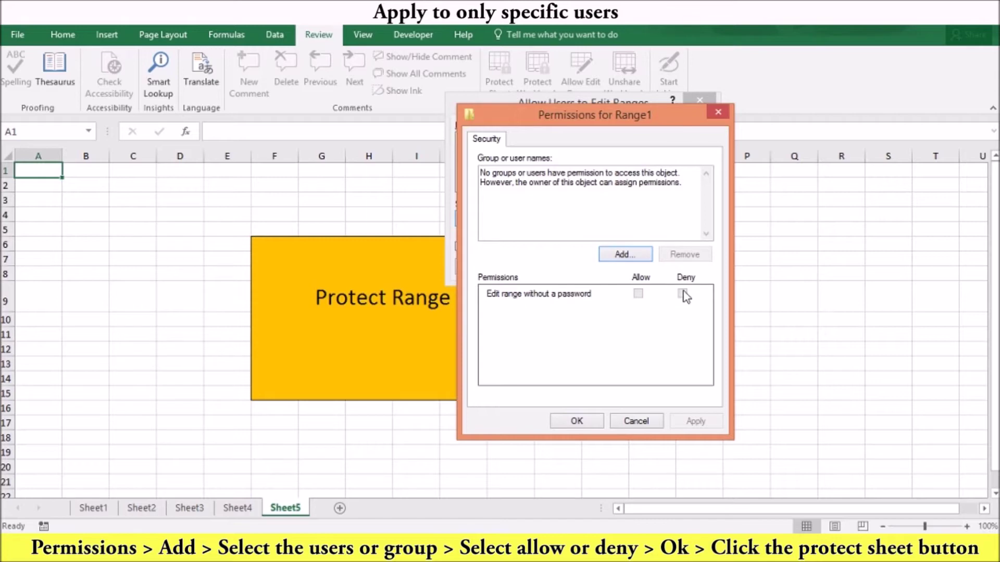
{"action": "left_click", "coordinate": [579, 421]}
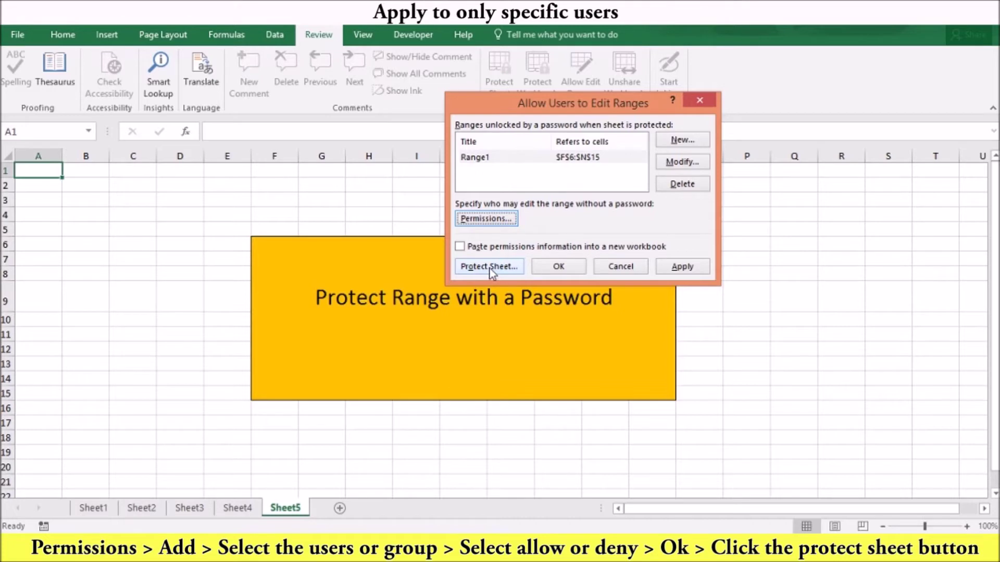
{"action": "left_click", "coordinate": [560, 266]}
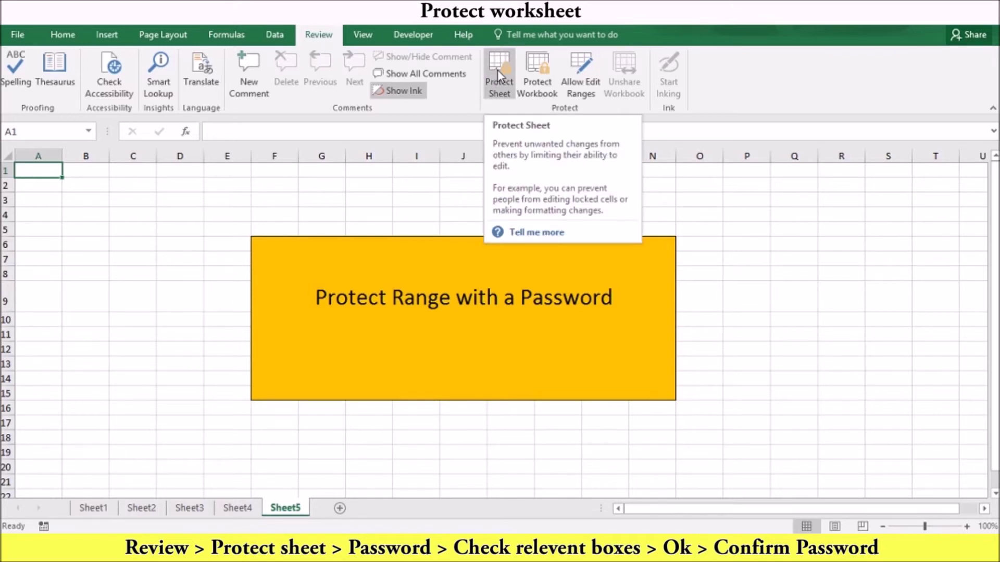
Apply Review > Protect Sheet to Sheet5 with a sheet password, entered and confirmed
{"action": "left_click", "coordinate": [498, 70]}
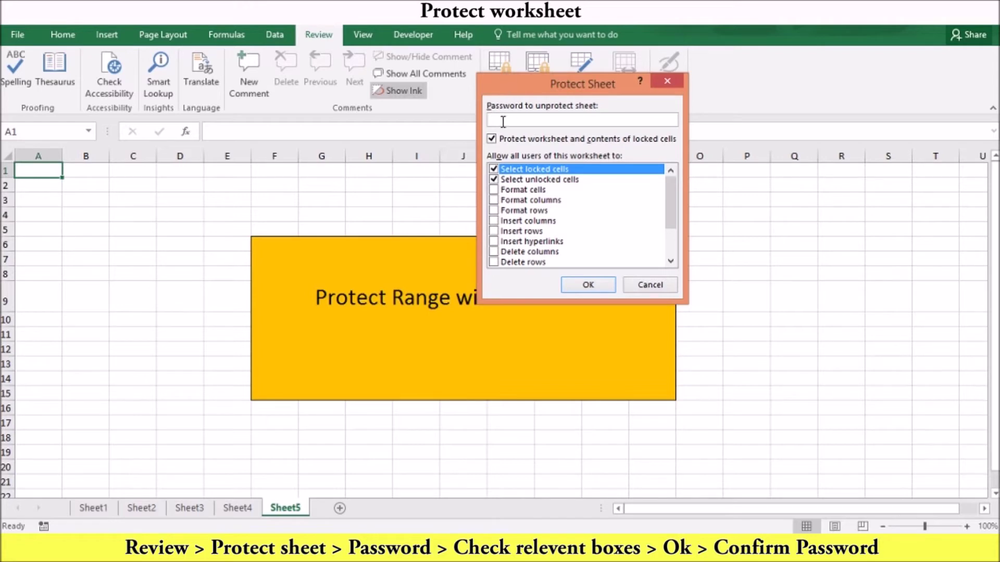
{"action": "left_click", "coordinate": [573, 285]}
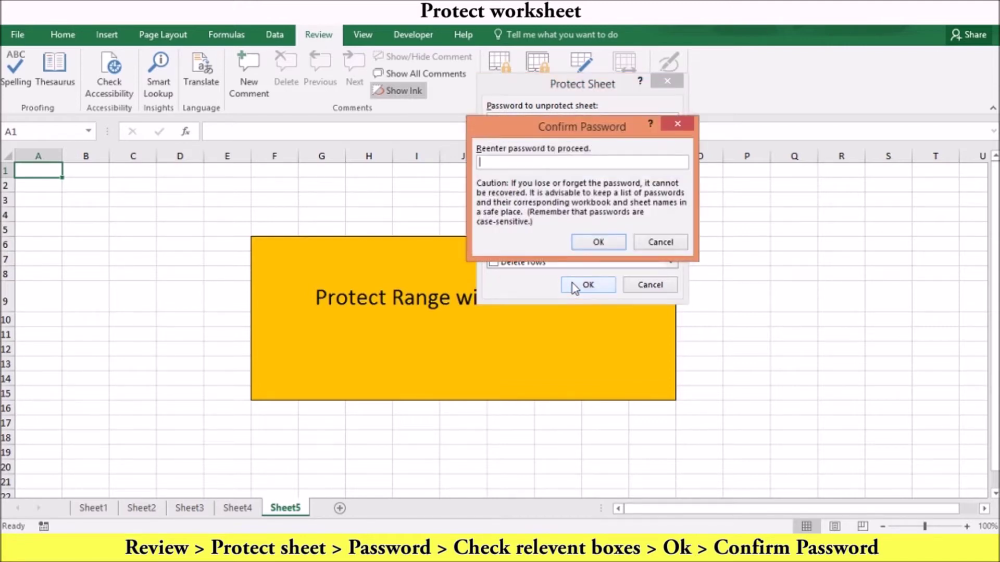
{"action": "left_click", "coordinate": [586, 243]}
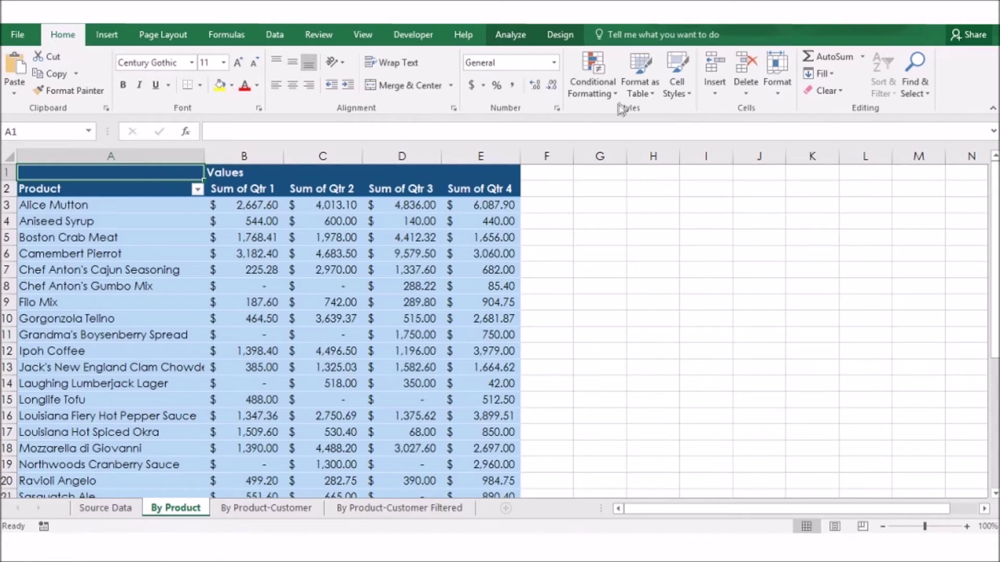
Review the Home > Format protection options and the By Product sheet tab's menu
{"action": "left_click", "coordinate": [777, 83]}
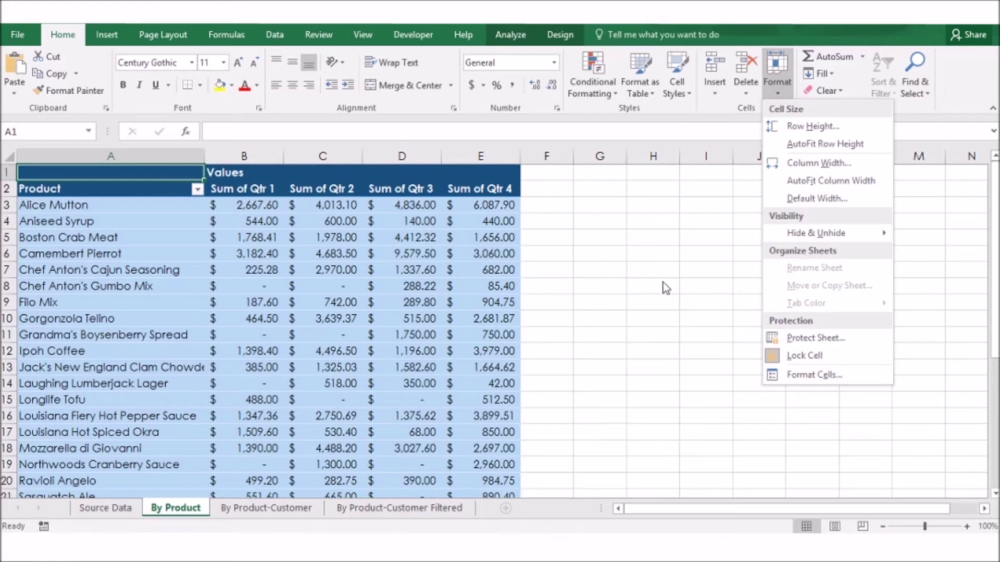
{"action": "right_click", "coordinate": [174, 511]}
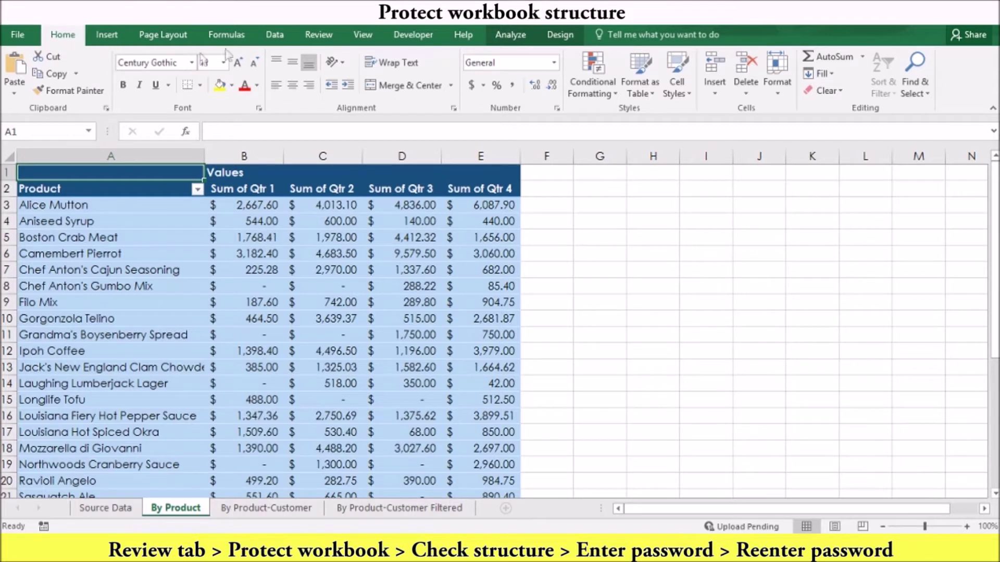
Protect the workbook structure via Review > Protect Workbook with a confirmed password
{"action": "left_click", "coordinate": [320, 35]}
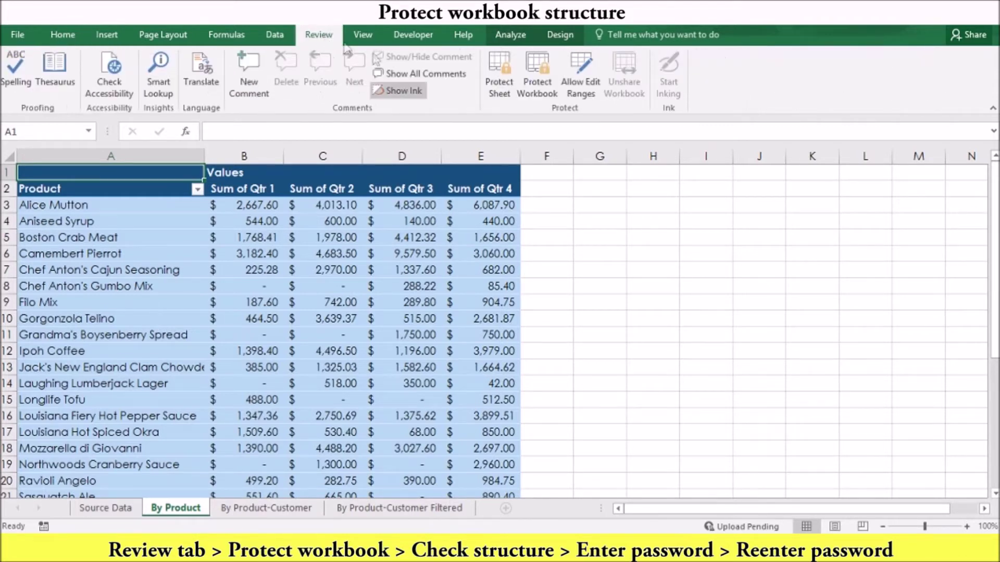
{"action": "left_click", "coordinate": [538, 69]}
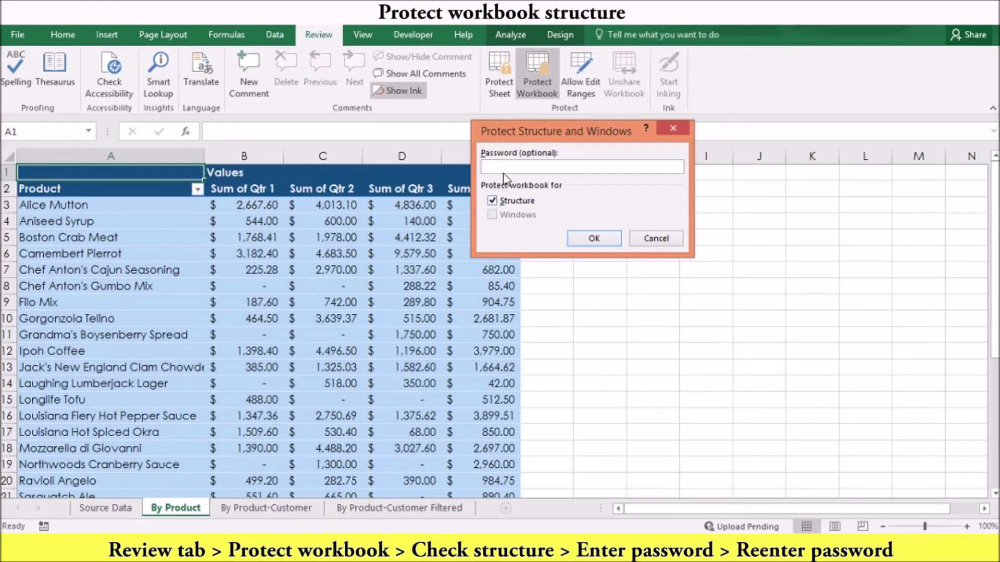
{"action": "left_click", "coordinate": [582, 241]}
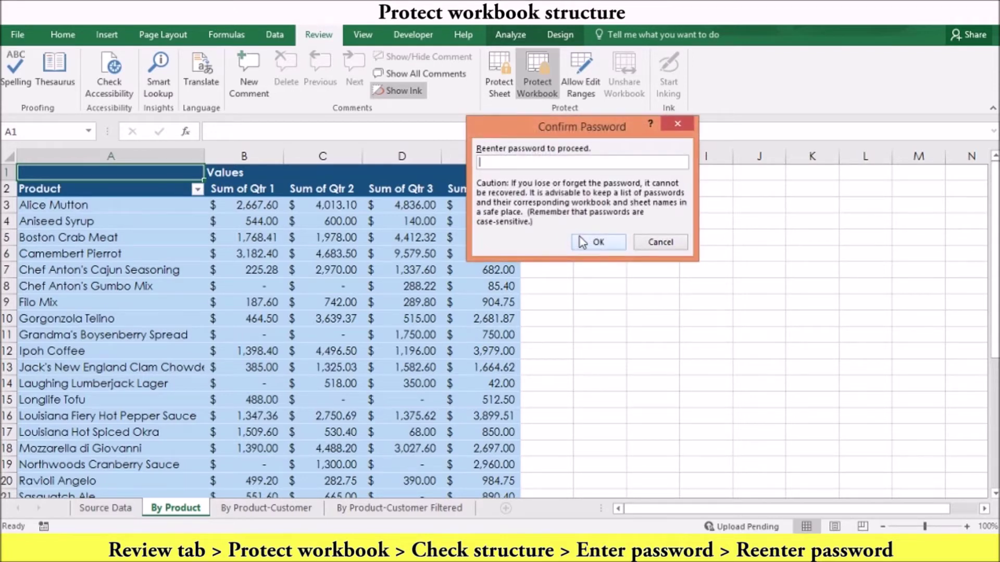
{"action": "left_click", "coordinate": [583, 243]}
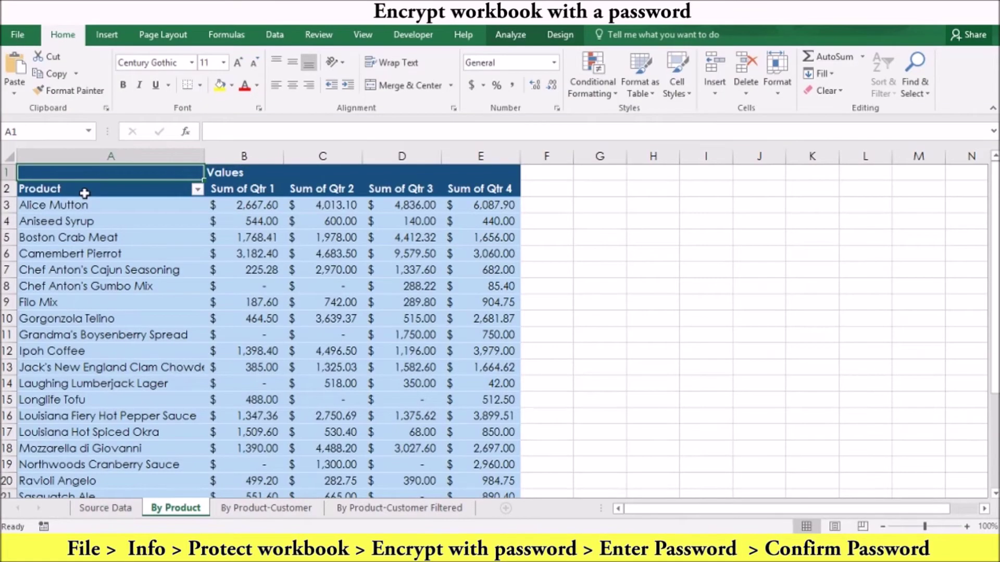
Encrypt SalesReport1 through File > Info > Encrypt with Password, entering and confirming the password
{"action": "left_click", "coordinate": [18, 36]}
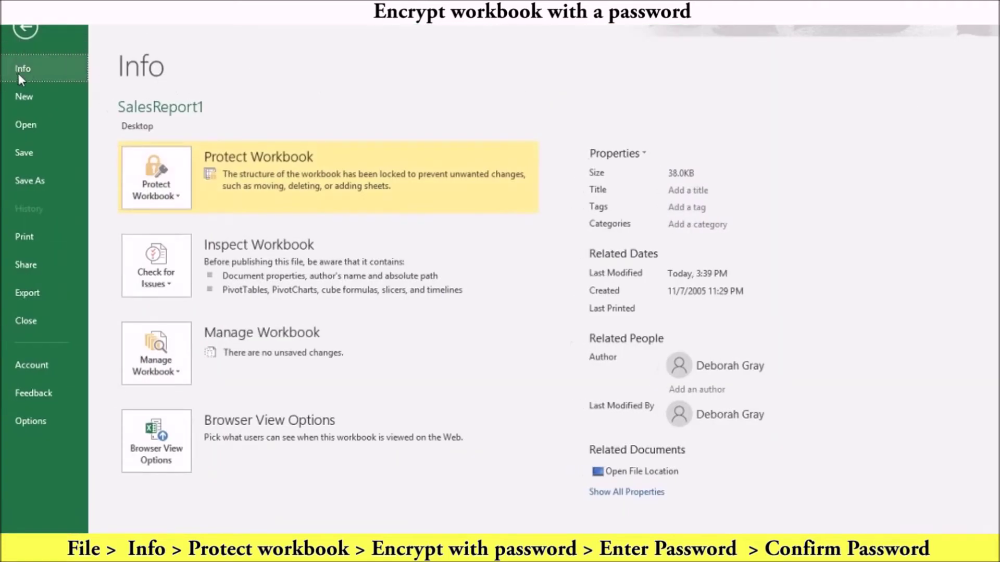
{"action": "left_click", "coordinate": [178, 198]}
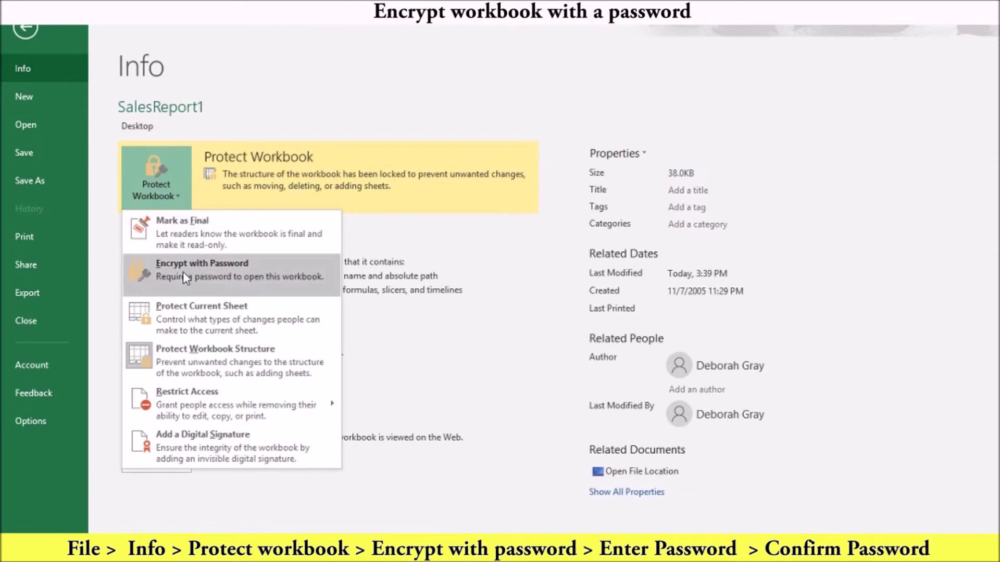
{"action": "left_click", "coordinate": [182, 276]}
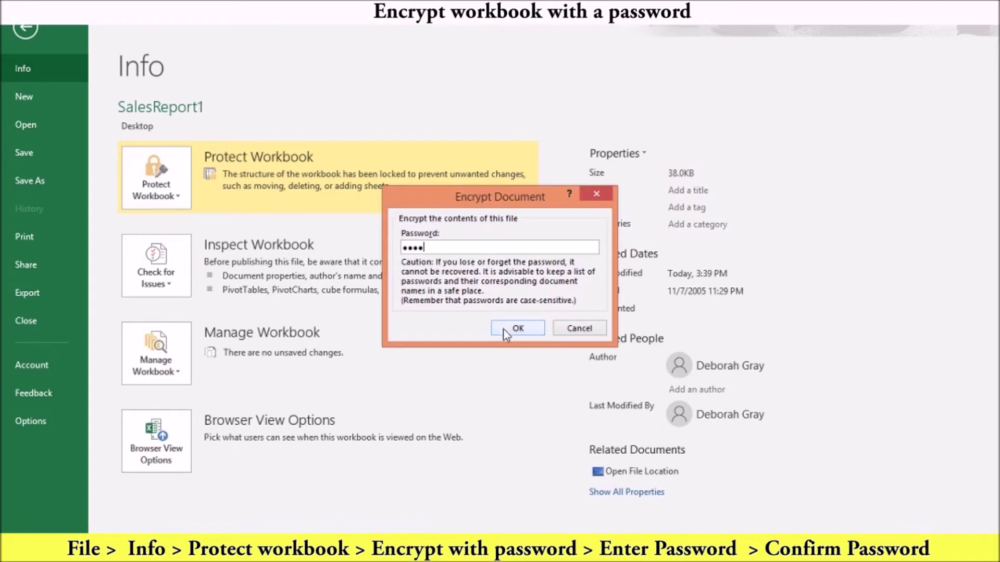
{"action": "left_click", "coordinate": [501, 326]}
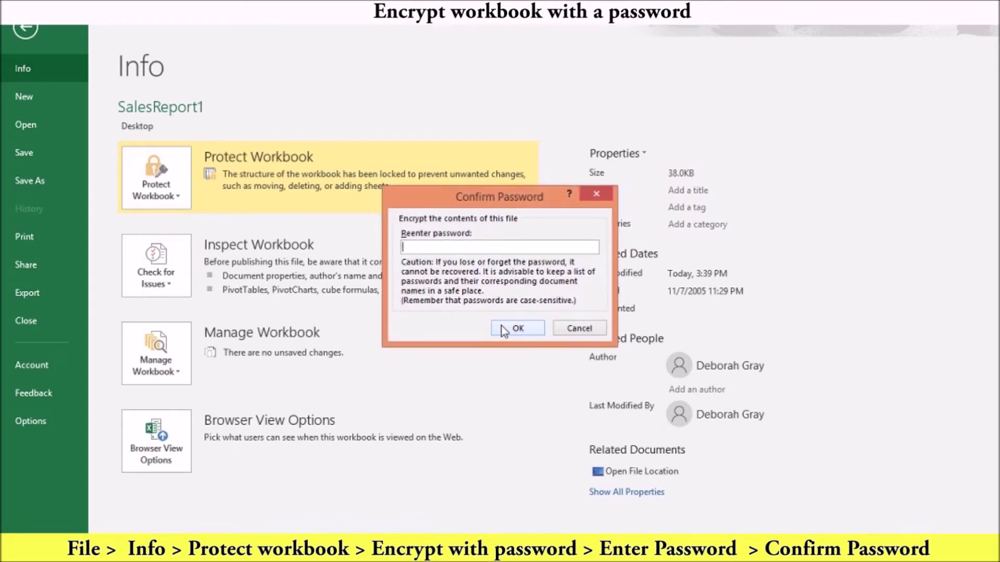
{"action": "left_click", "coordinate": [518, 328]}
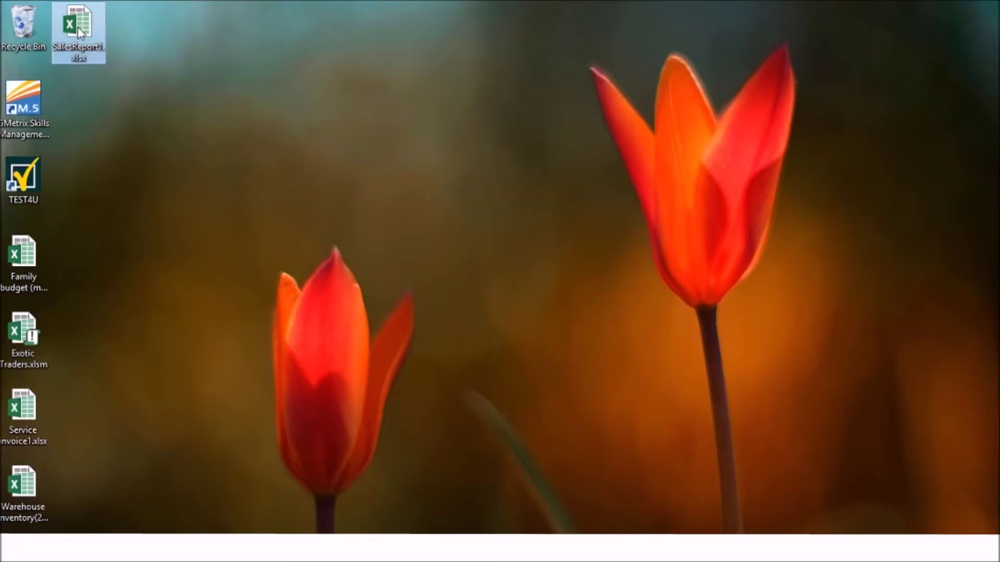
Open SalesReport1.xlsx from the desktop to bring up its password prompt
{"action": "double_click", "coordinate": [77, 27]}
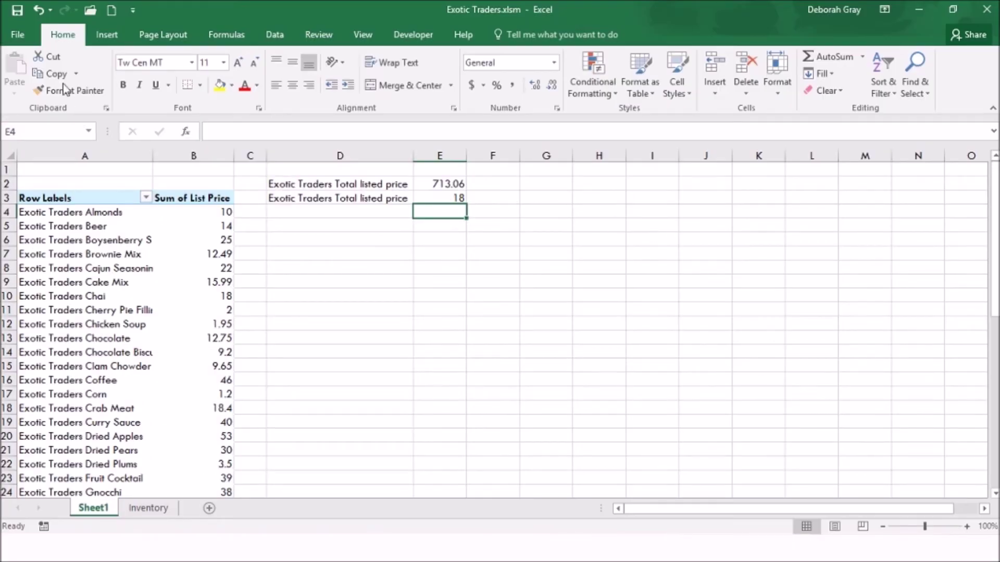
Undo five edits to restore the PivotChart and E3's Almonds value of 10, then close Exotic Traders
{"action": "left_click", "coordinate": [39, 10]}
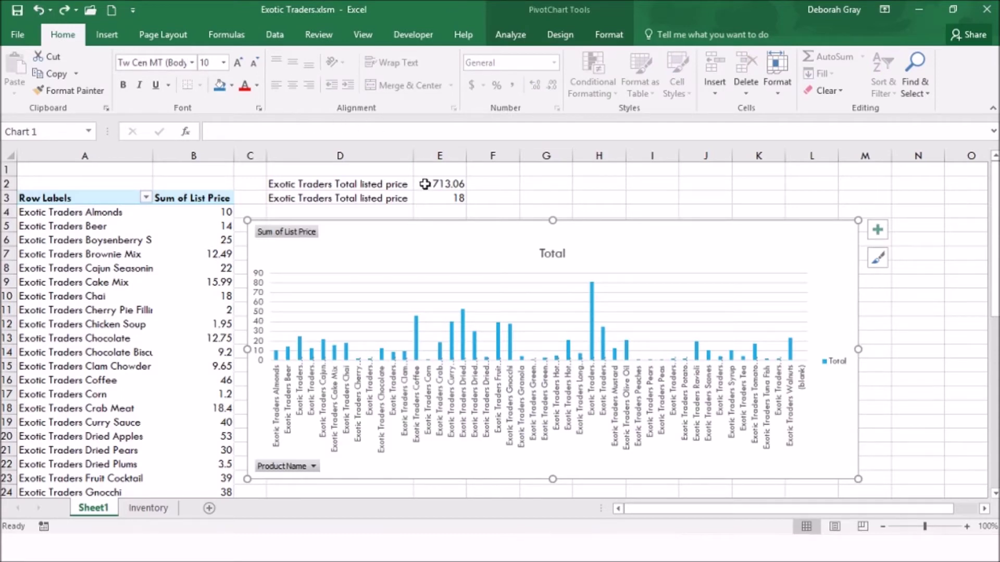
{"action": "left_click", "coordinate": [40, 11]}
{"action": "left_click", "coordinate": [40, 12]}
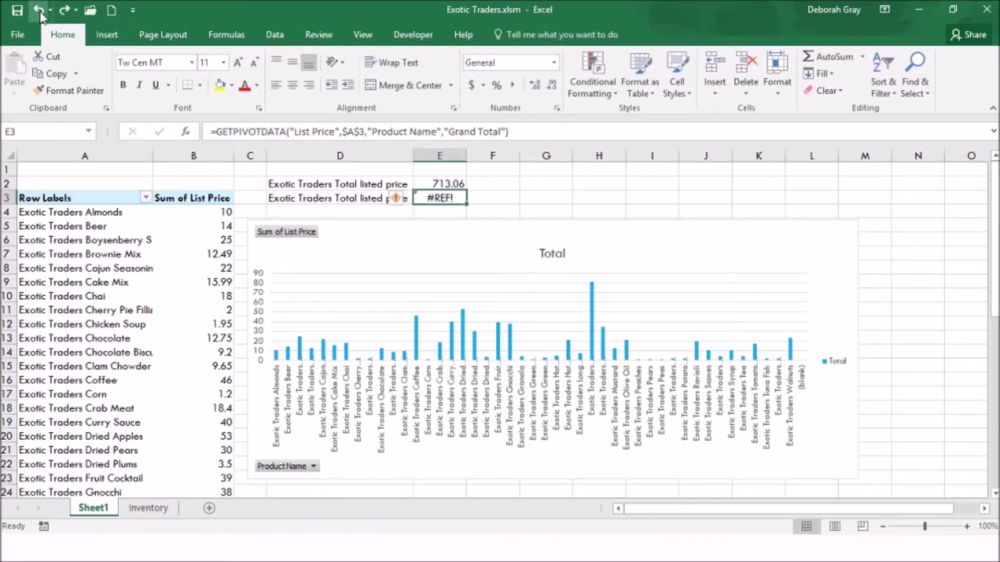
{"action": "left_click", "coordinate": [40, 15]}
{"action": "left_click", "coordinate": [40, 15]}
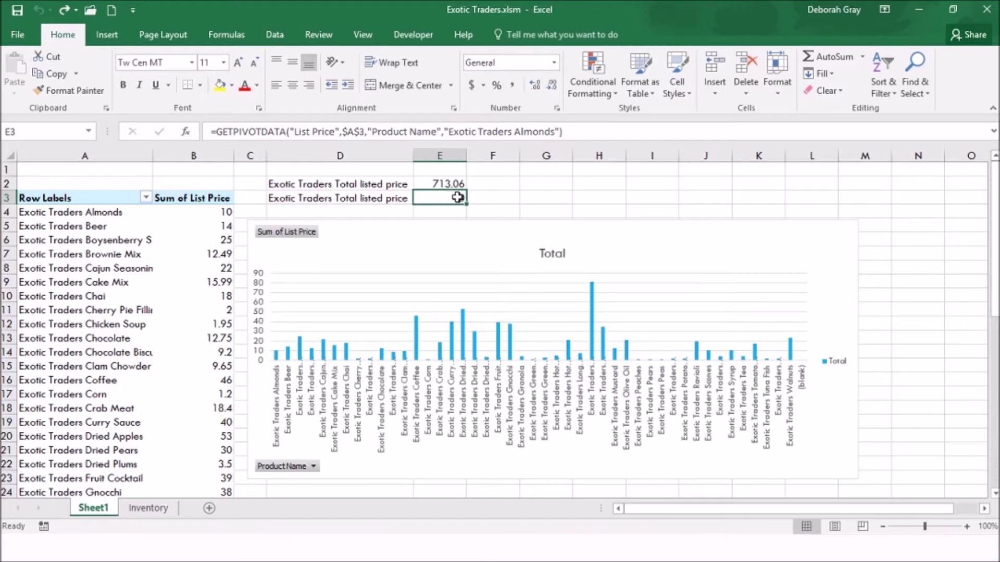
{"action": "left_click", "coordinate": [985, 10]}
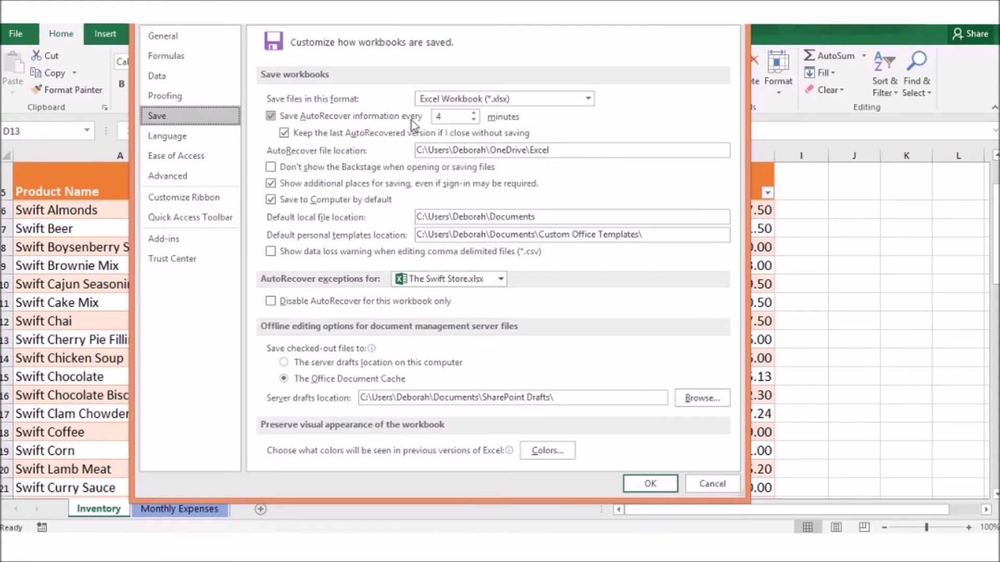
Enter 4 as the AutoRecover minutes value and confirm the Options dialog
{"action": "double_click", "coordinate": [439, 115]}
{"action": "type", "text": "4"}
{"action": "left_click", "coordinate": [641, 490]}
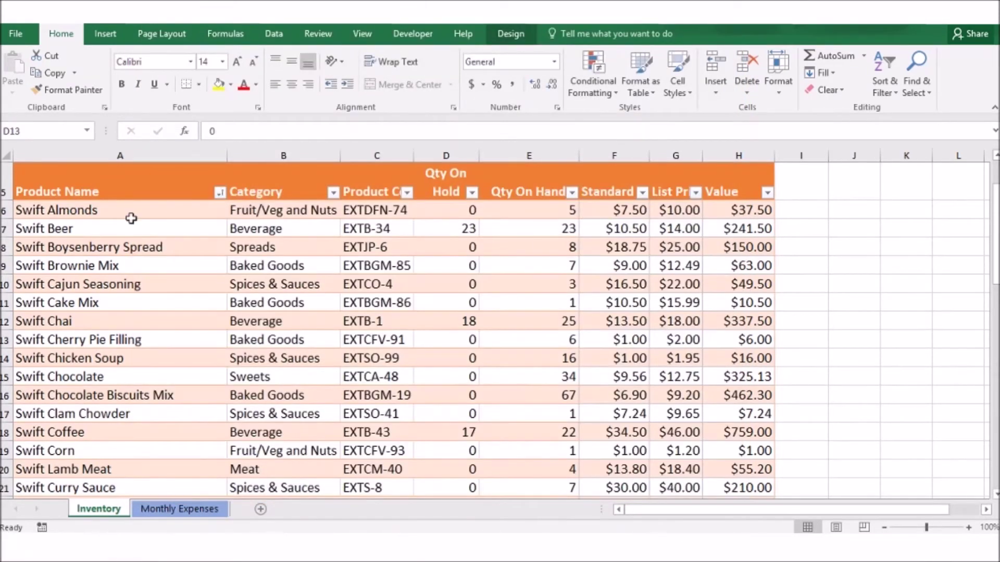
Open The Swift Store's Today 2:01 PM autosaved version from File > Info
{"action": "left_click", "coordinate": [24, 42]}
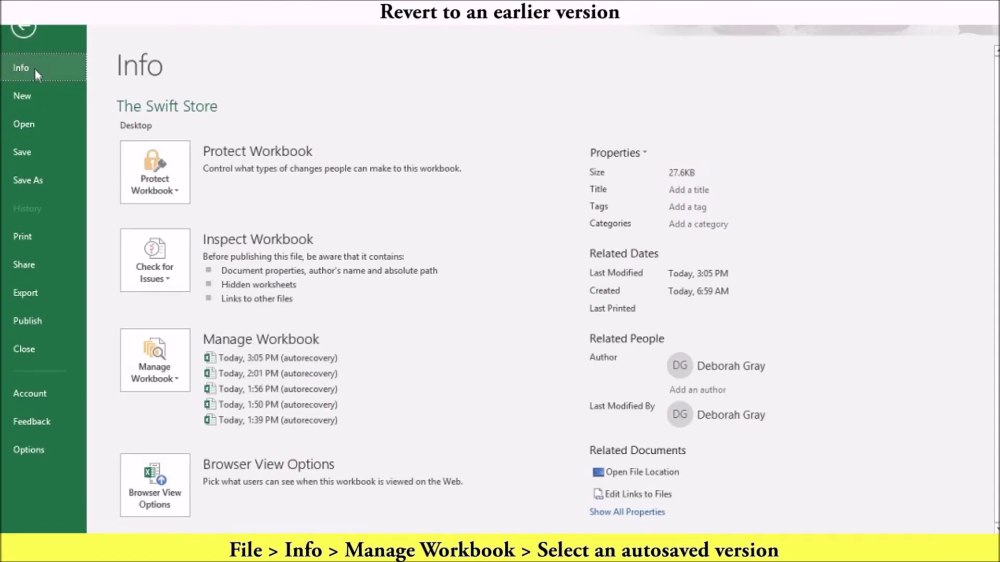
{"action": "left_click", "coordinate": [265, 376]}
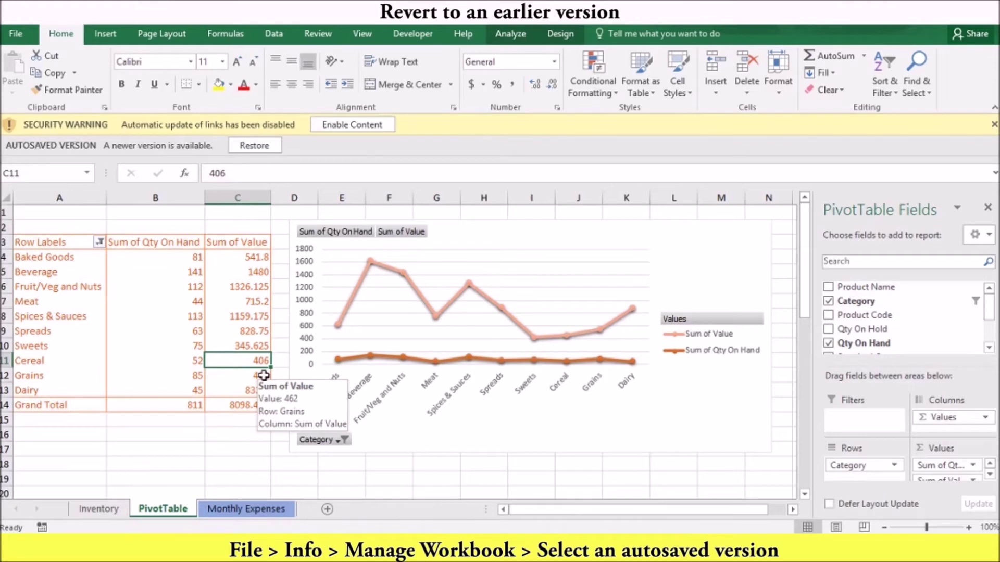
{"action": "left_click", "coordinate": [13, 34]}
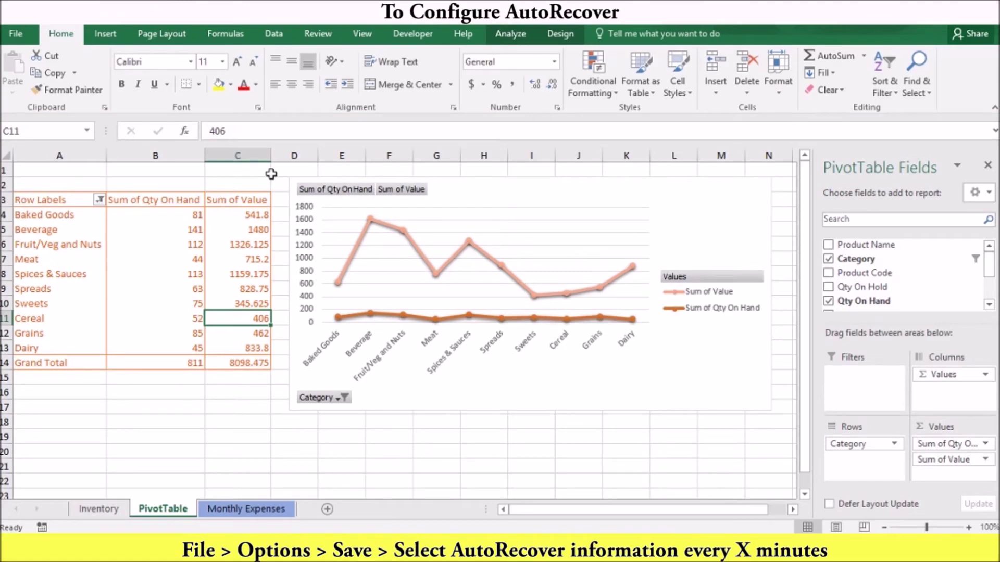
In Excel Options > Save, spin the AutoRecover interval down to 2, then up to 3 minutes
{"action": "left_click", "coordinate": [14, 36]}
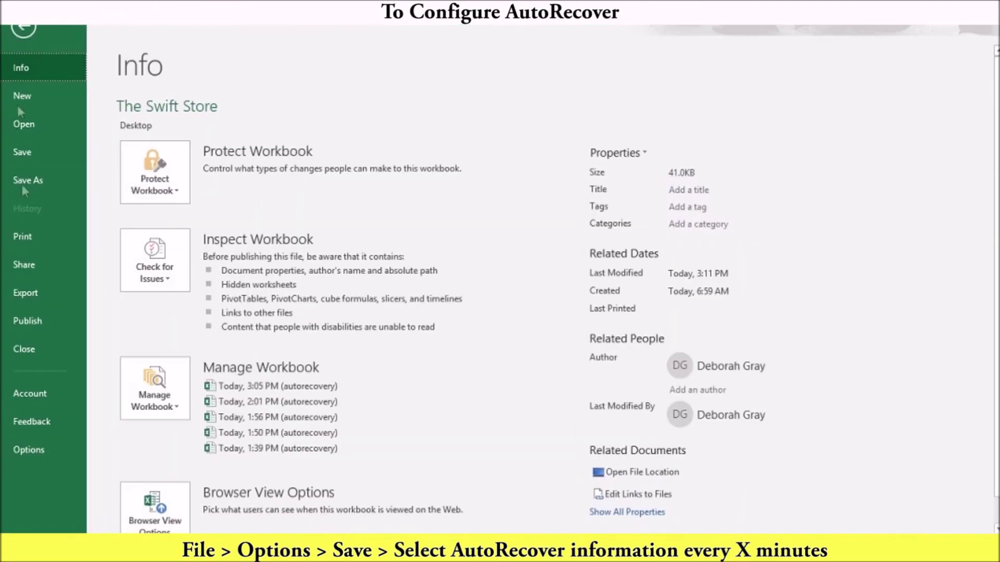
{"action": "left_click", "coordinate": [28, 452]}
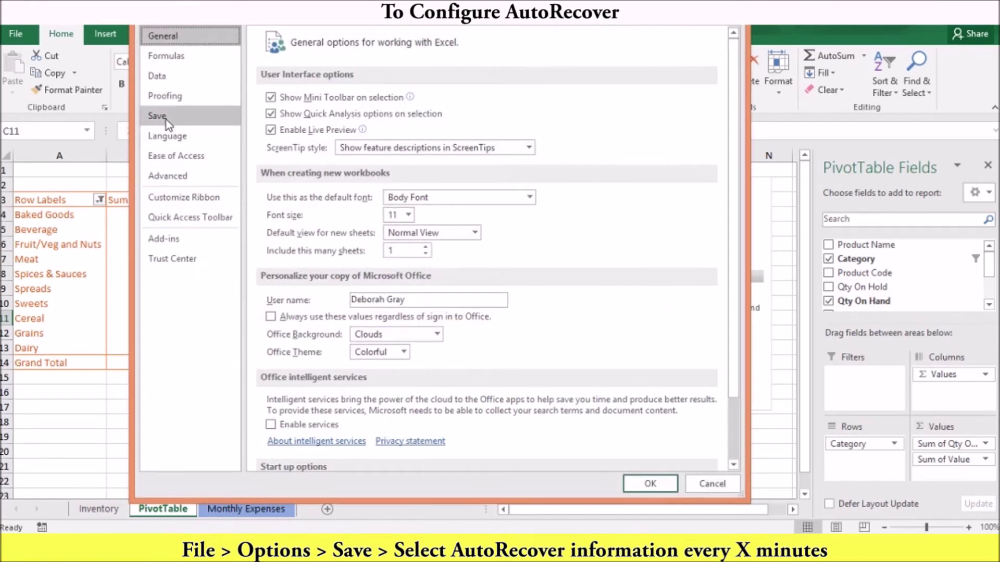
{"action": "left_click", "coordinate": [165, 121]}
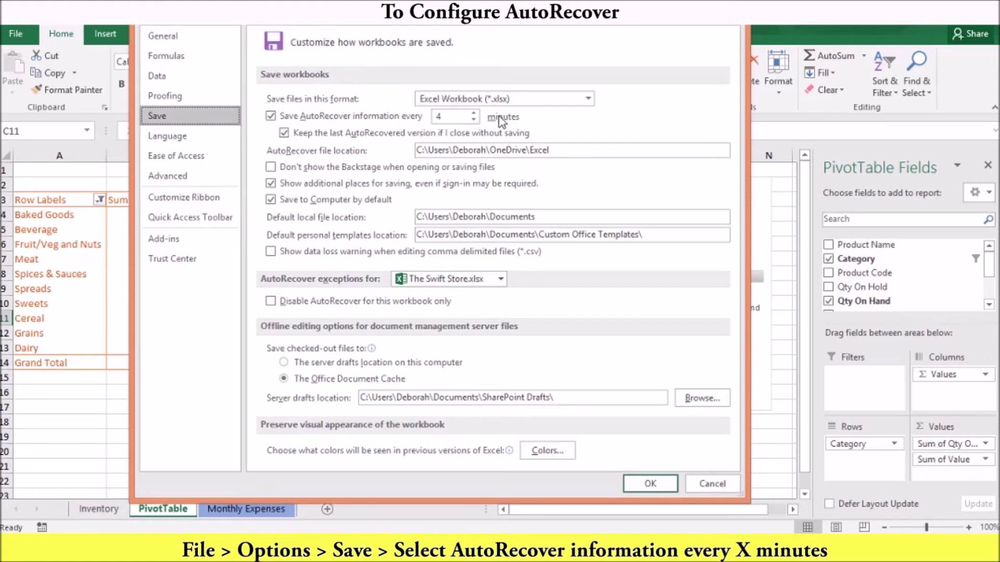
{"action": "left_click", "coordinate": [474, 119]}
{"action": "left_click", "coordinate": [474, 119]}
{"action": "left_click", "coordinate": [474, 114]}
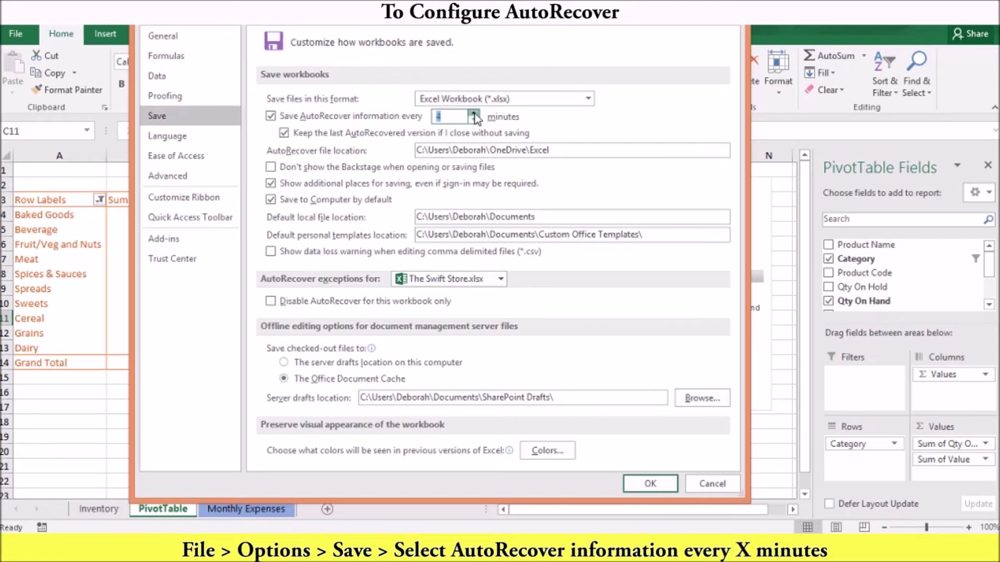
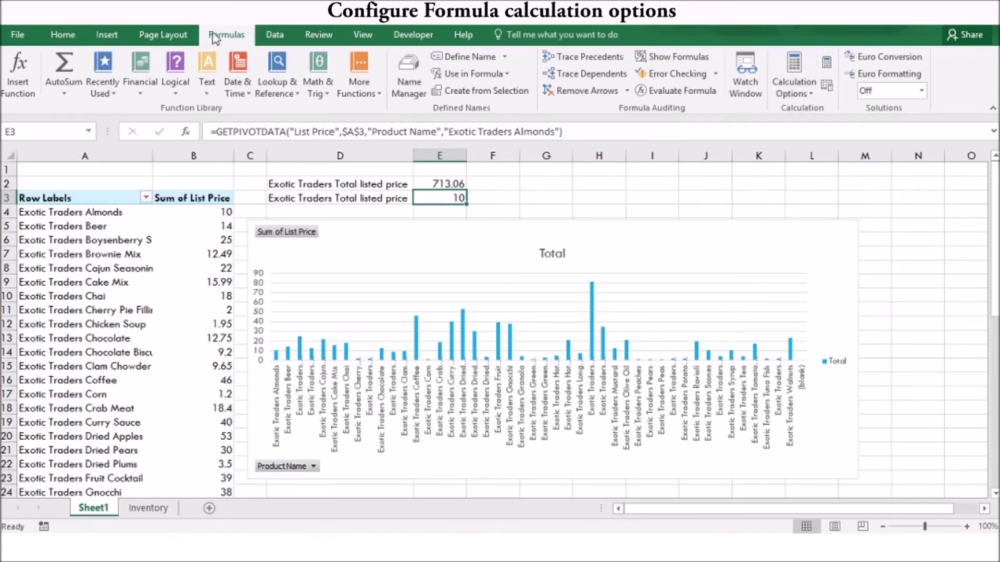
Open Excel Options at the Formulas page to view calculation settings
{"action": "left_click", "coordinate": [17, 37]}
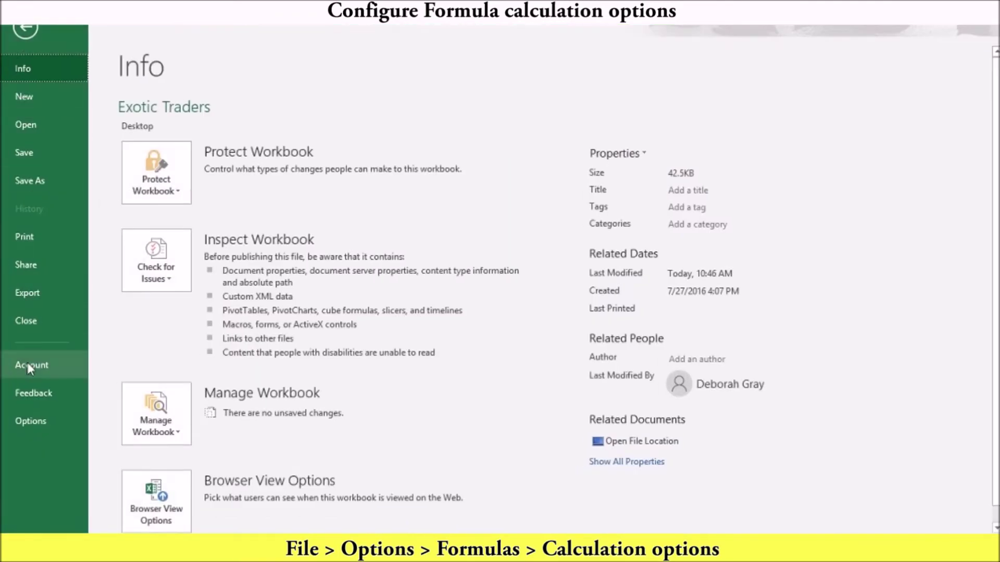
{"action": "left_click", "coordinate": [31, 427]}
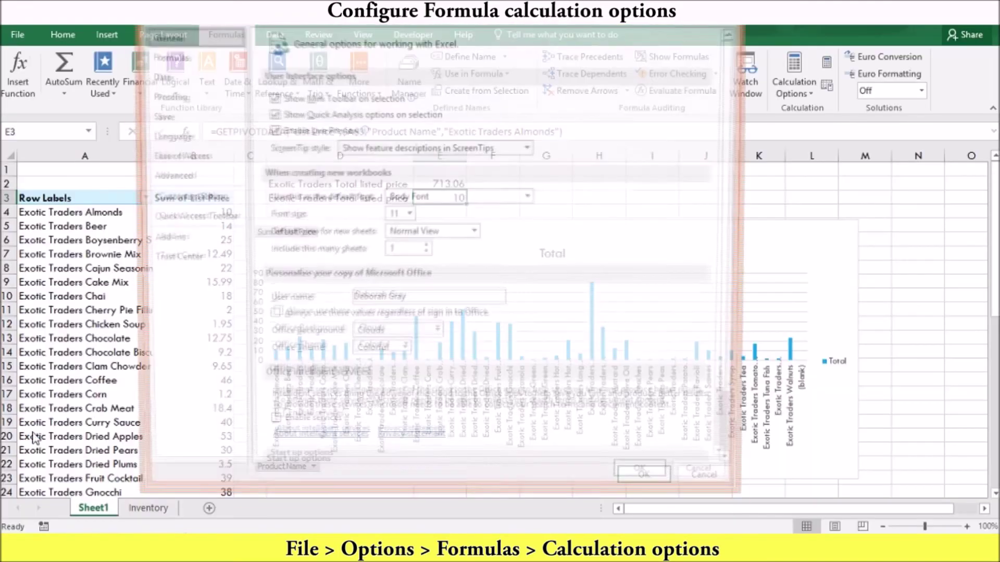
{"action": "left_click", "coordinate": [168, 56]}
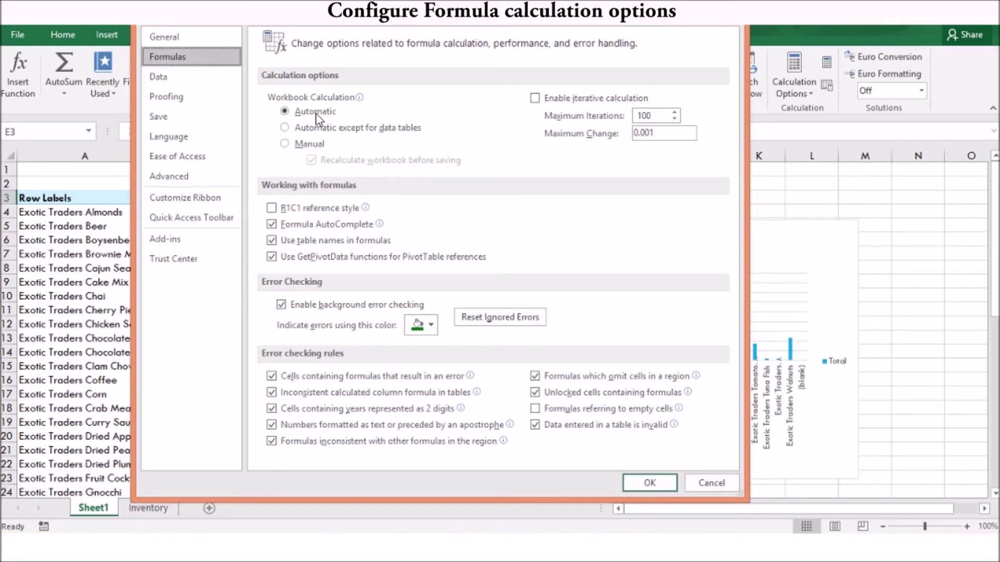
Set workbook calculation to Automatic except for data tables, then to Manual
{"action": "mouse_move", "coordinate": [317, 117]}
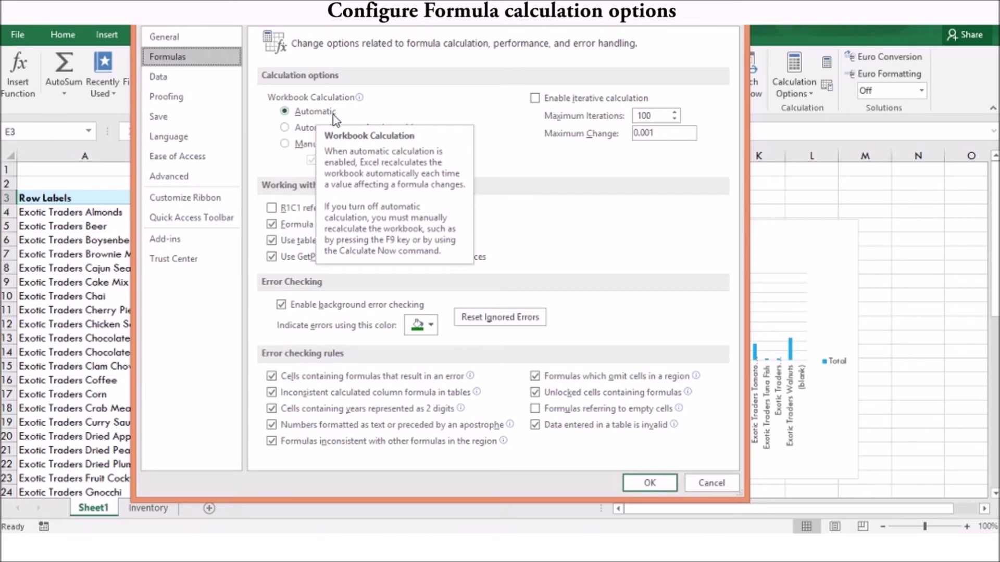
{"action": "left_click", "coordinate": [285, 130]}
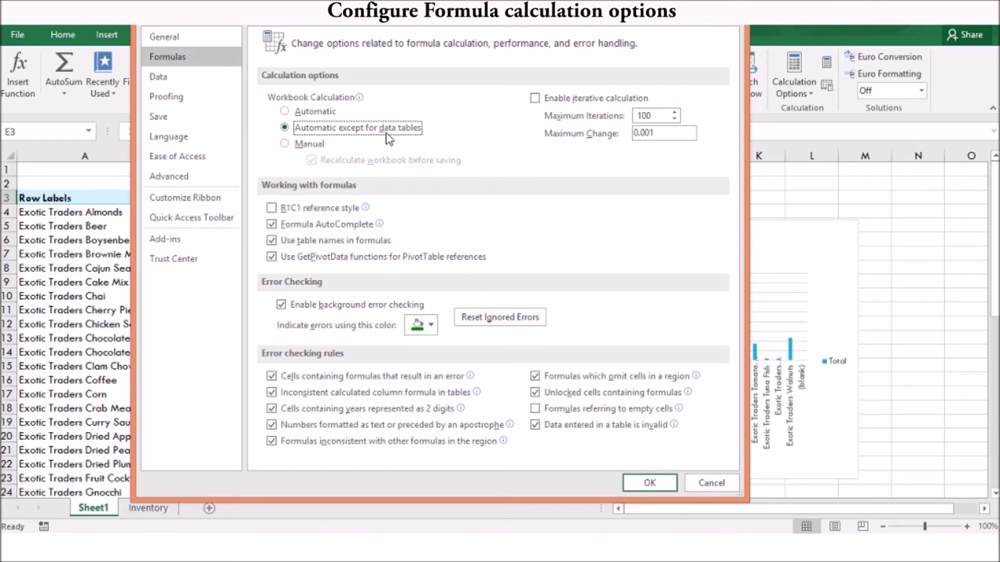
{"action": "left_click", "coordinate": [285, 144]}
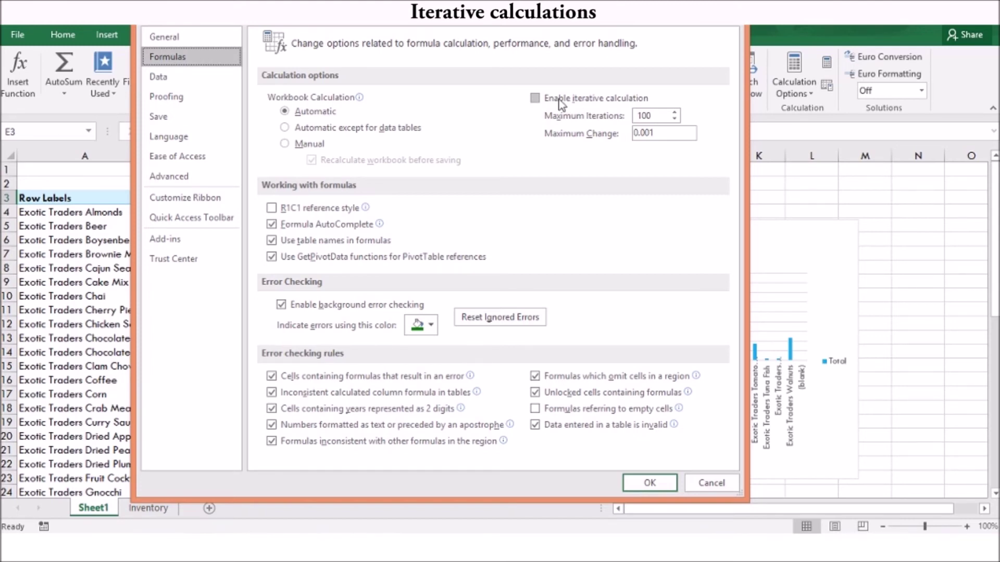
Change Maximum Change to 0.002, keep Maximum Iterations at 100, and leave iterative calculation disabled
{"action": "left_click", "coordinate": [537, 102]}
{"action": "mouse_move", "coordinate": [655, 113]}
{"action": "left_click", "coordinate": [536, 99]}
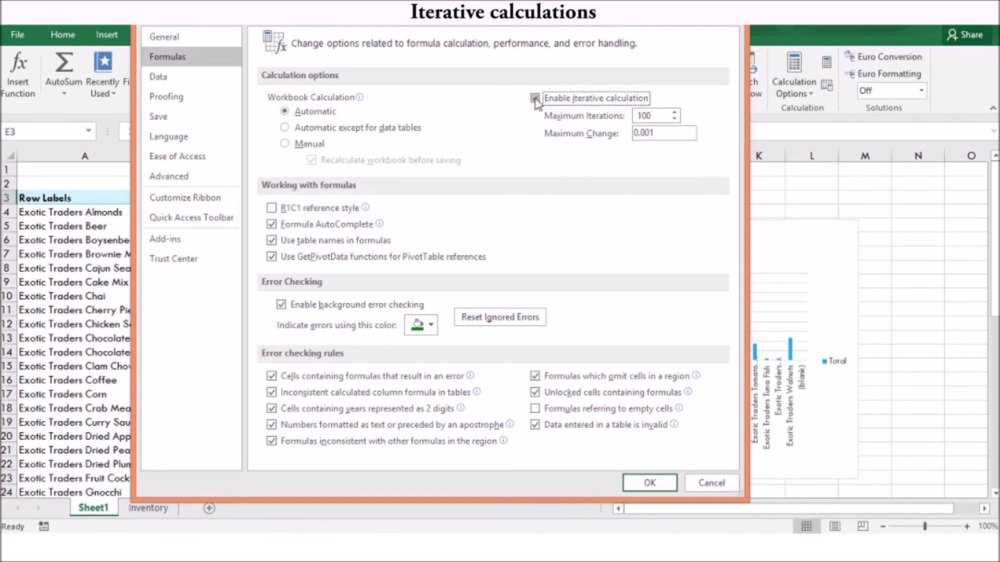
{"action": "left_click", "coordinate": [675, 113]}
{"action": "left_click", "coordinate": [675, 119]}
{"action": "left_click", "coordinate": [676, 120]}
{"action": "left_click", "coordinate": [676, 119]}
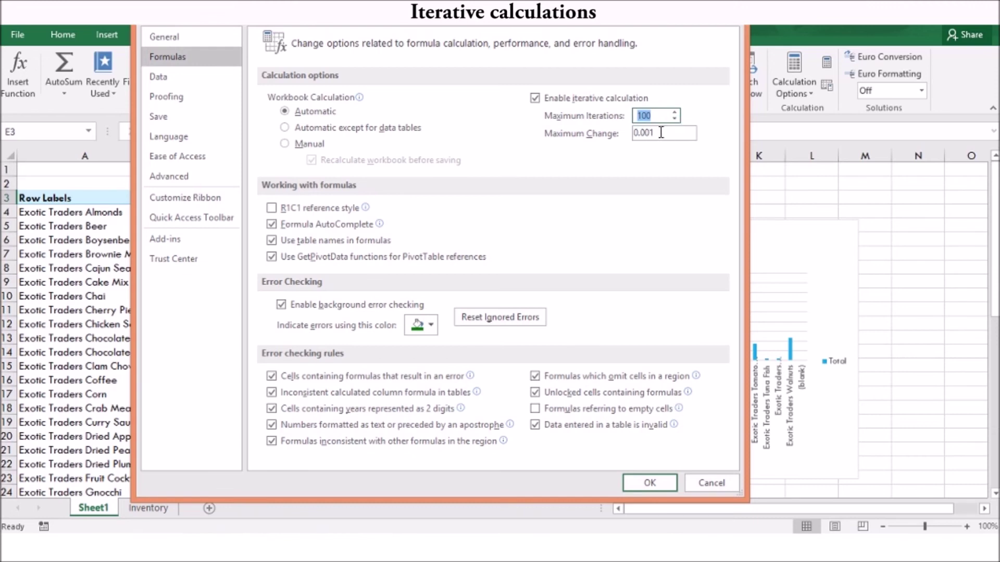
{"action": "left_click_drag", "start_coordinate": [661, 133], "coordinate": [633, 134]}
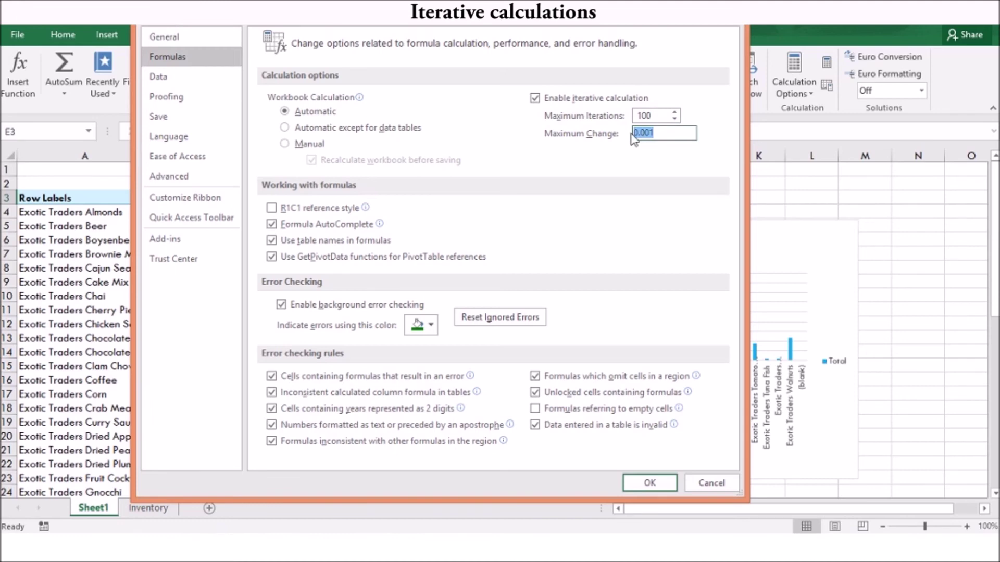
{"action": "type", "text": "0.002"}
{"action": "left_click", "coordinate": [535, 98]}
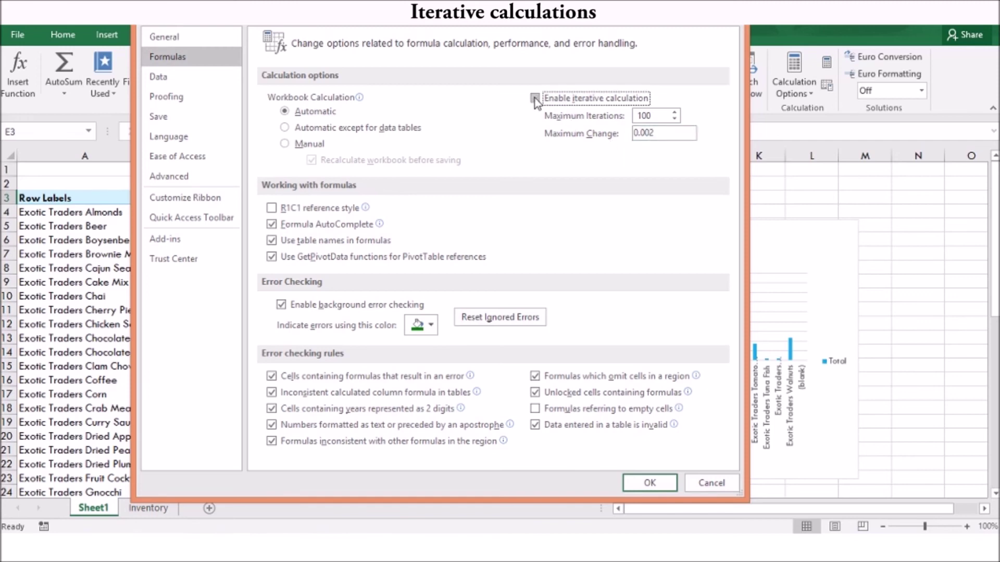
Apply Manual workbook calculation, toggle recalculate-before-saving, and confirm the Options dialog
{"action": "key", "text": "shift+Tab"}
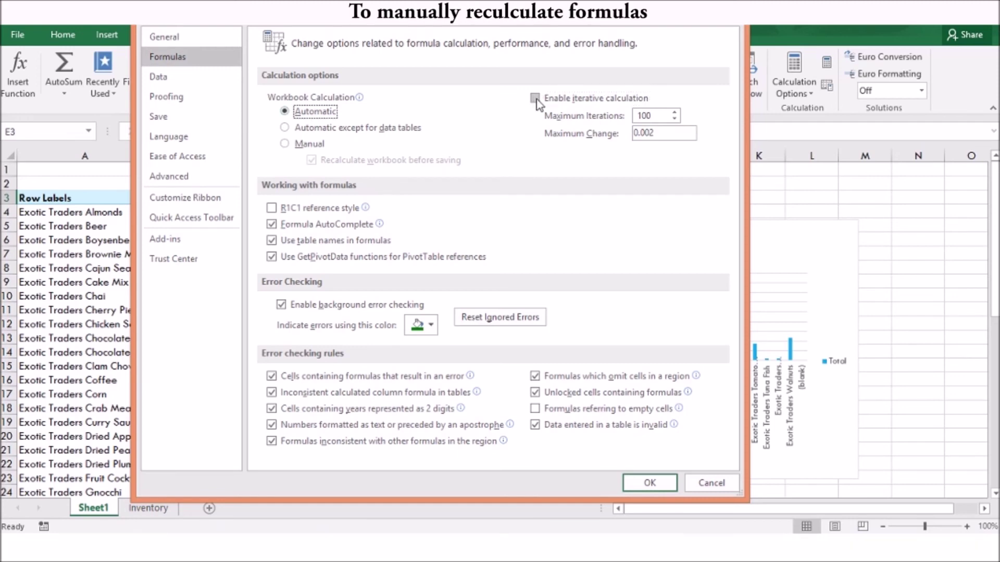
{"action": "left_click", "coordinate": [286, 145]}
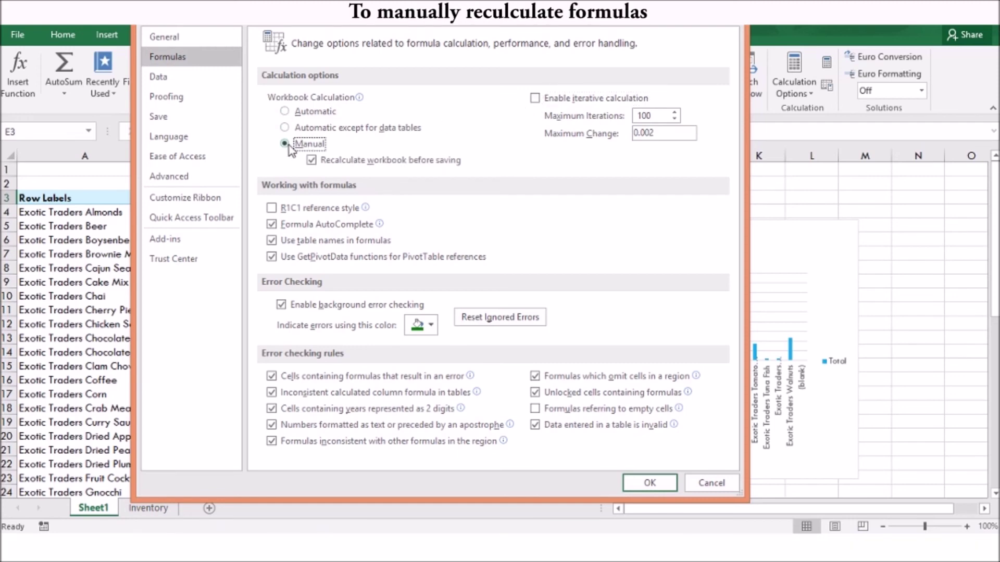
{"action": "left_click", "coordinate": [312, 160]}
{"action": "left_click", "coordinate": [641, 482]}
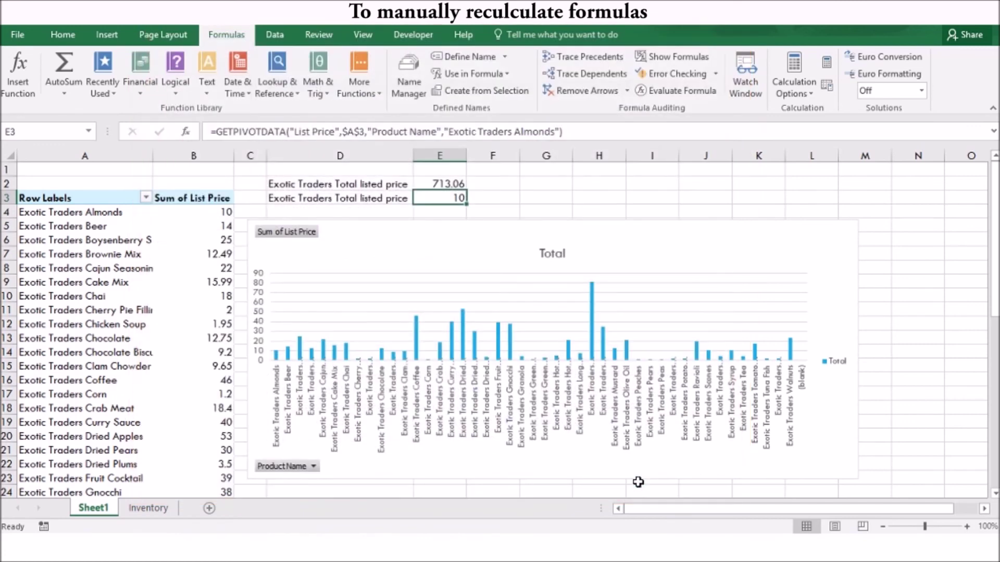
On the Inventory sheet, re-enter H6's formula so it shows $37.50, then select H6:H12
{"action": "key", "text": "ctrl+Page_Down"}
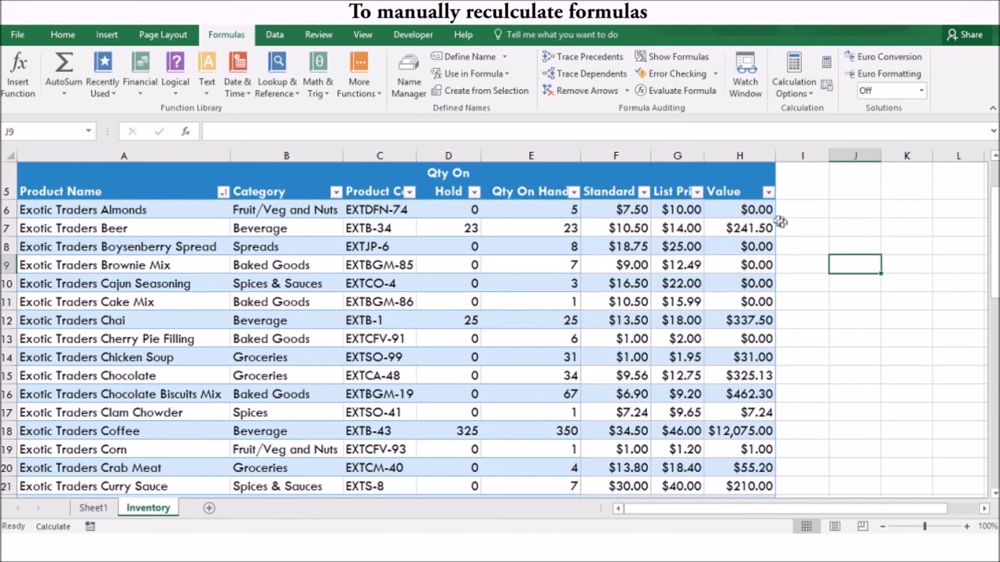
{"action": "left_click", "coordinate": [751, 210]}
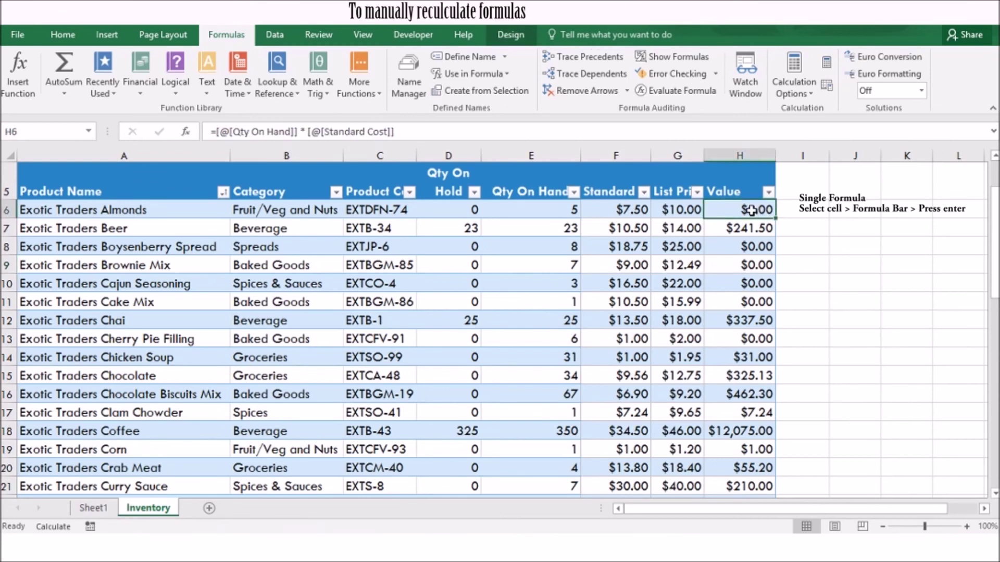
{"action": "left_click", "coordinate": [420, 131]}
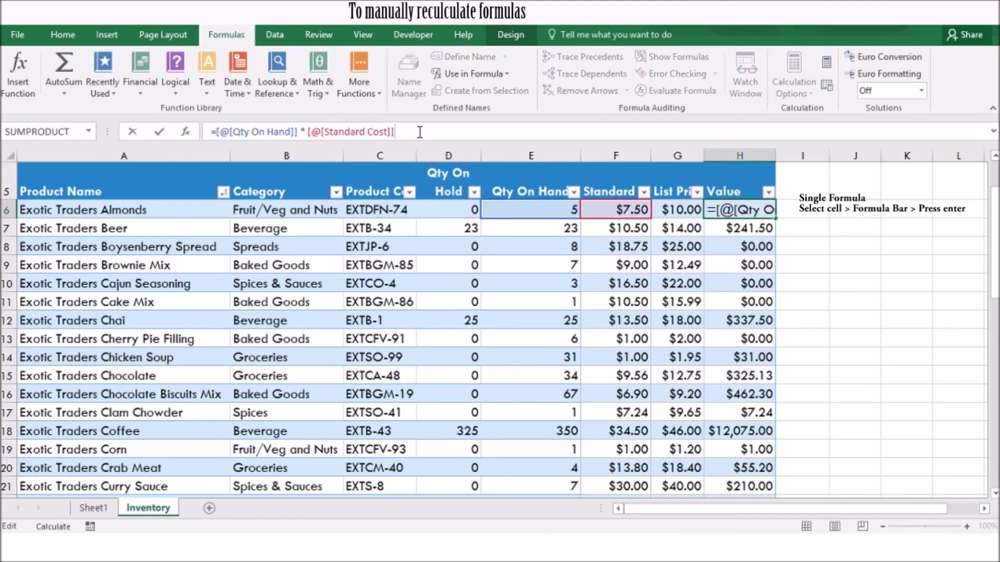
{"action": "key", "text": "Return"}
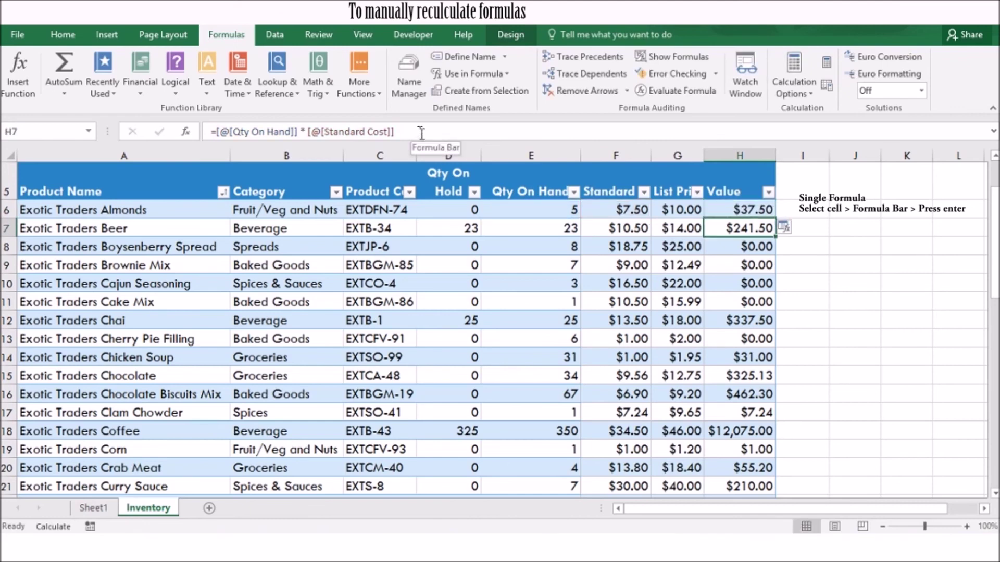
{"action": "left_click", "coordinate": [725, 209]}
{"action": "left_click_drag", "start_coordinate": [724, 209], "coordinate": [725, 322]}
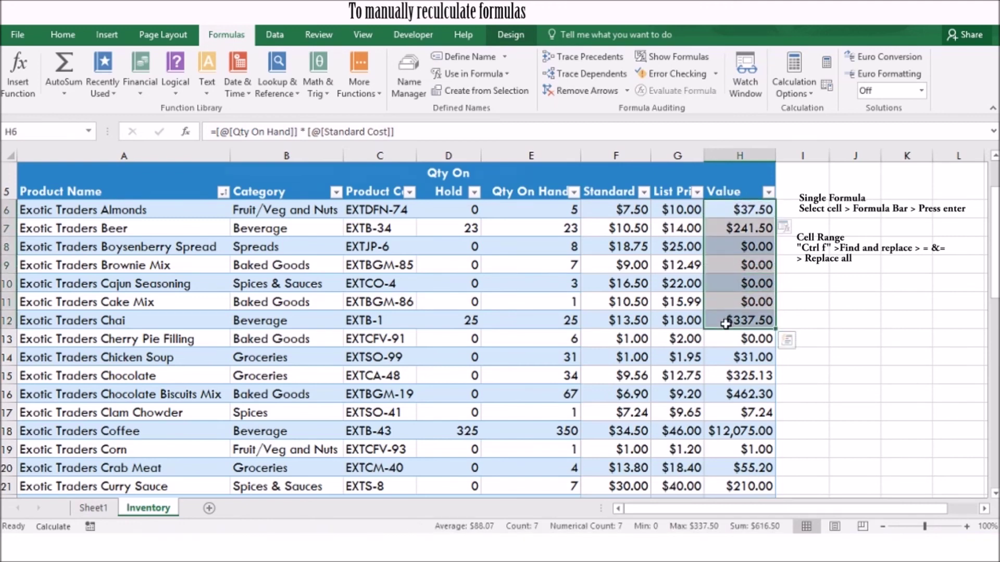
Replace = with = in H6:H12, making 7 replacements so values like $150.00 appear
{"action": "key", "text": "ctrl+f"}
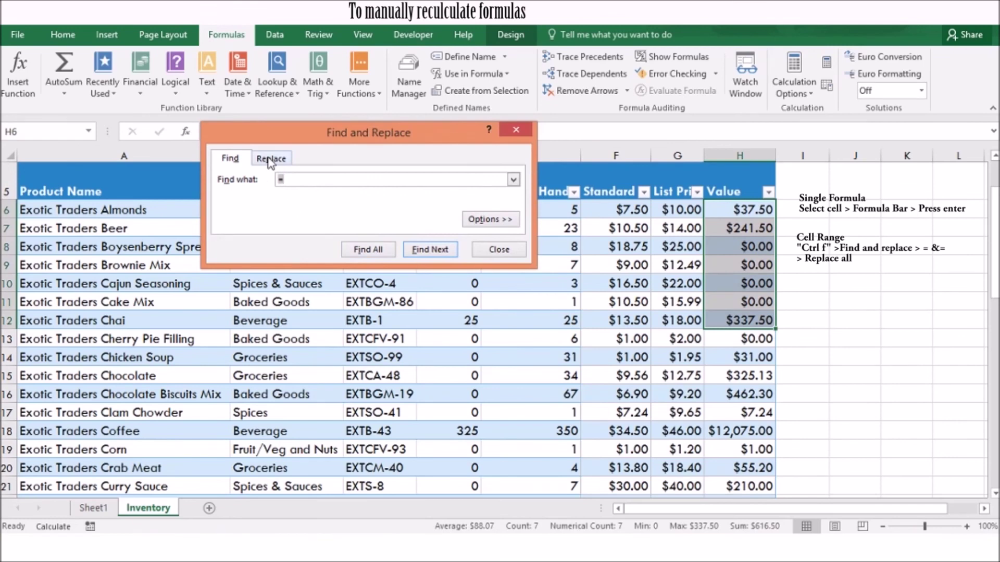
{"action": "left_click", "coordinate": [270, 160]}
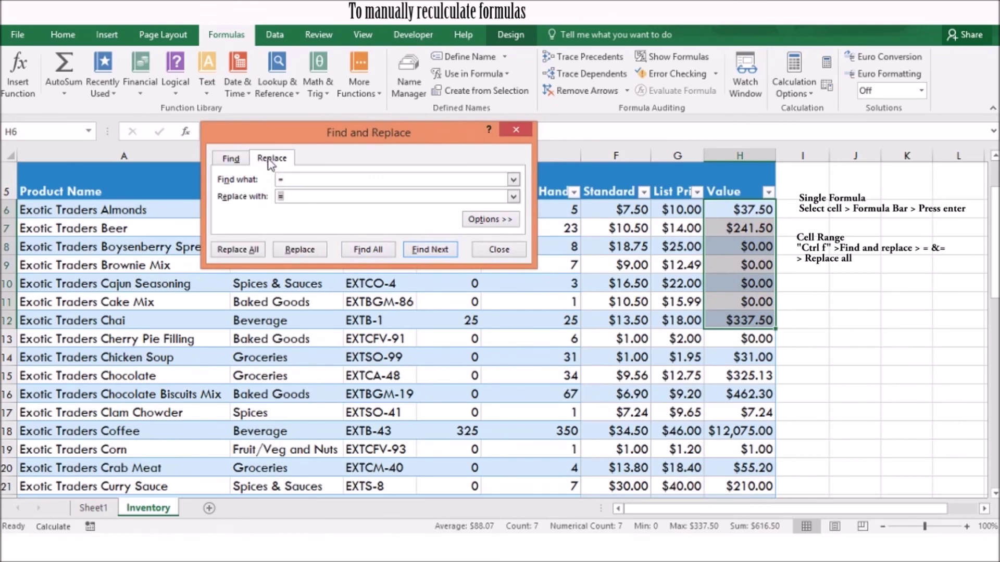
{"action": "left_click", "coordinate": [282, 197]}
{"action": "left_click", "coordinate": [238, 251]}
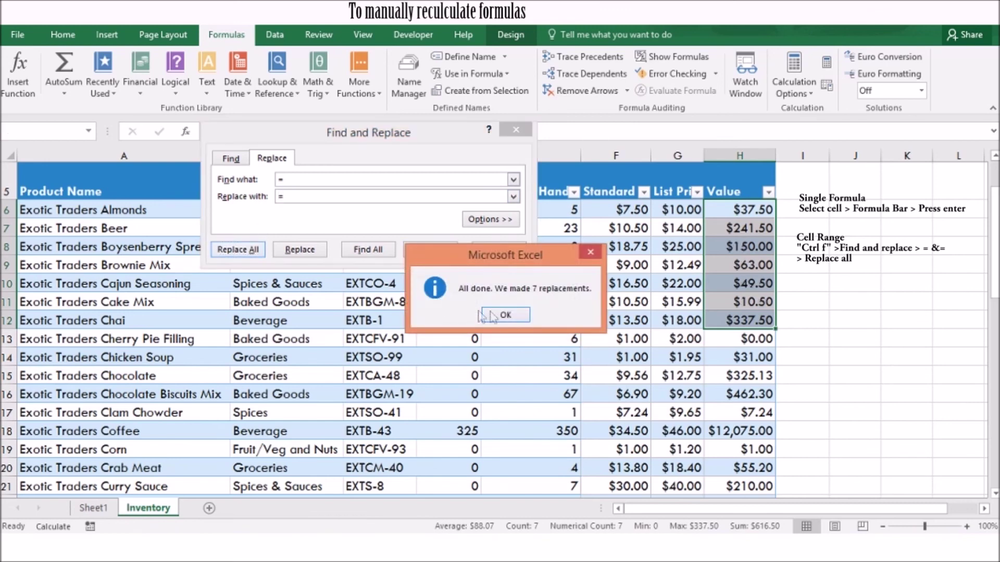
{"action": "left_click", "coordinate": [492, 315]}
{"action": "left_click", "coordinate": [516, 129]}
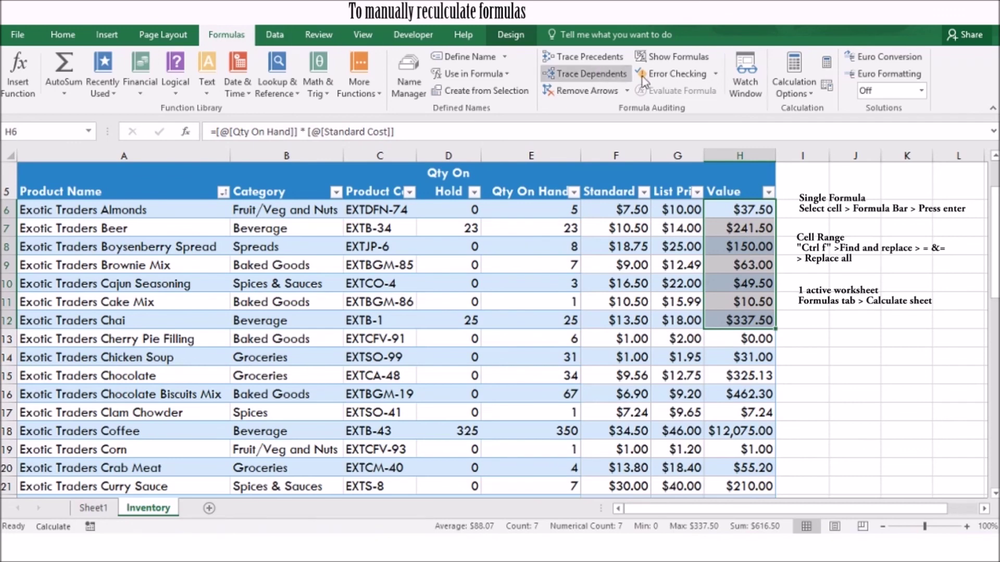
Run Calculate Sheet and Calculate Now so H13 shows $6.00
{"action": "left_click", "coordinate": [827, 87]}
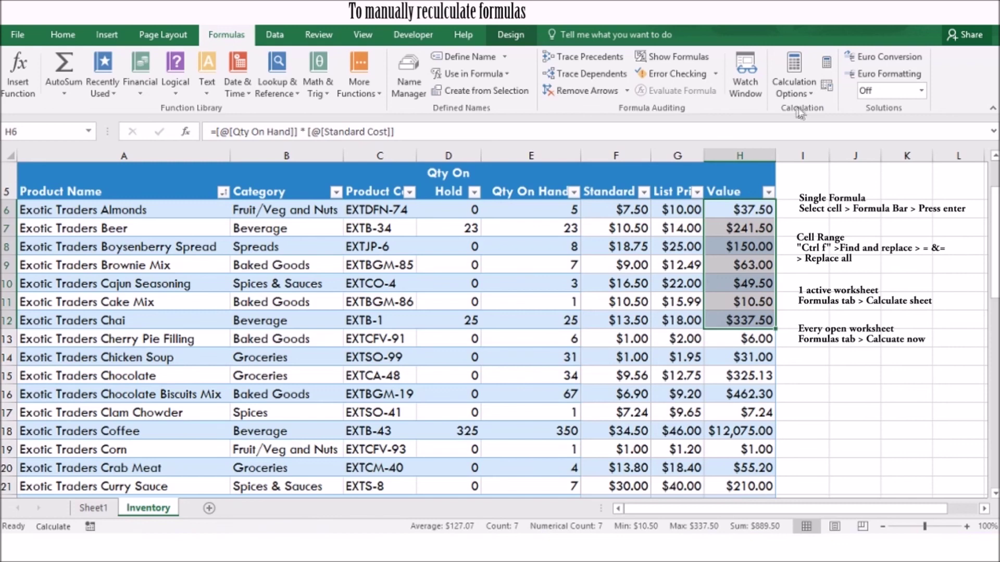
{"action": "left_click", "coordinate": [825, 65]}
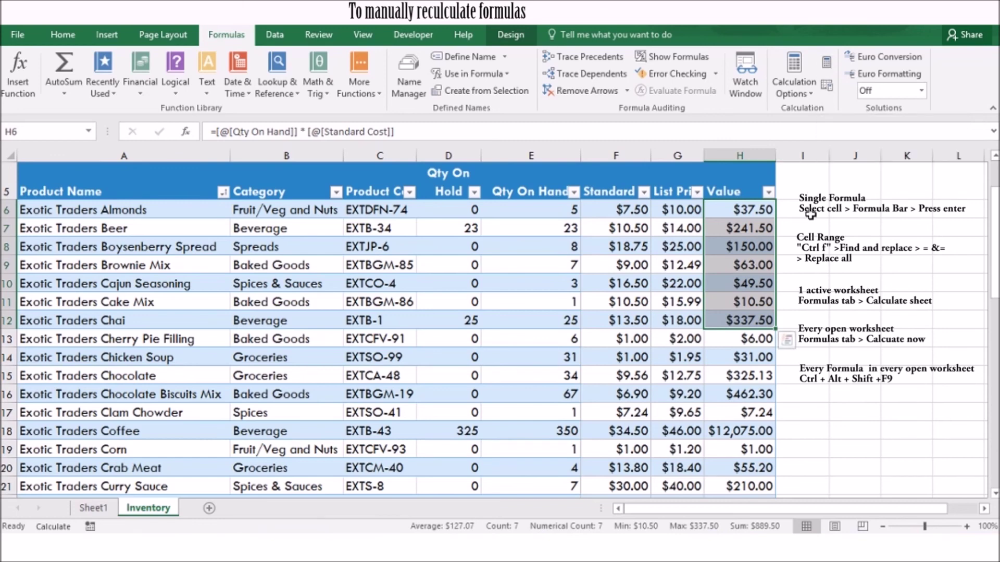